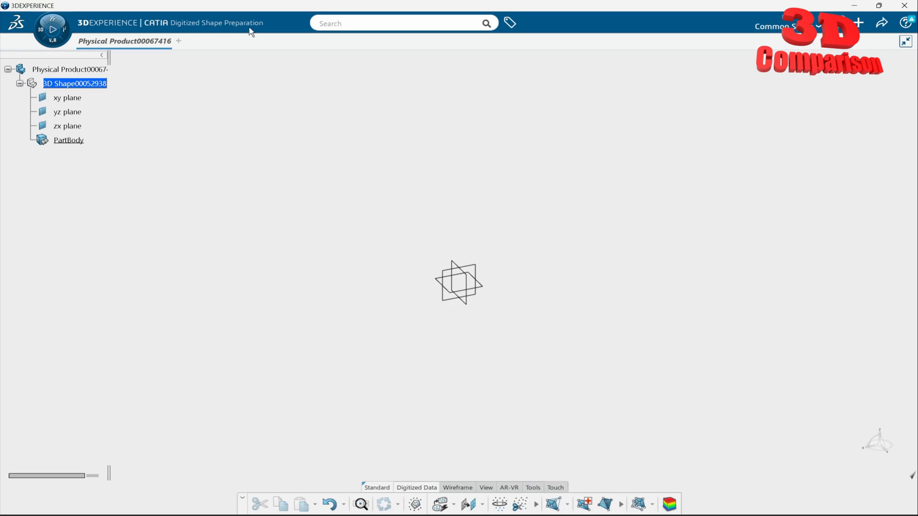
# Step: Start a file import and set its format to OBJ (*.obj)
pyautogui.click(859, 22)
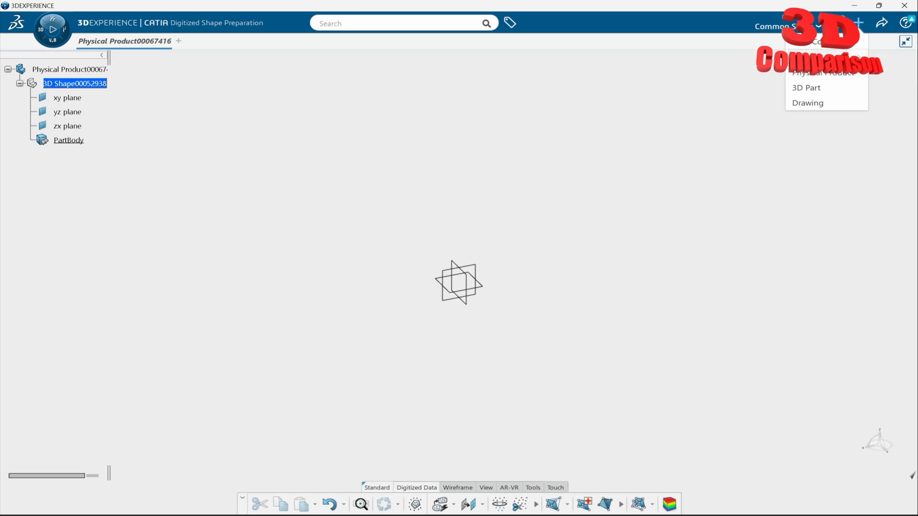
pyautogui.click(811, 56)
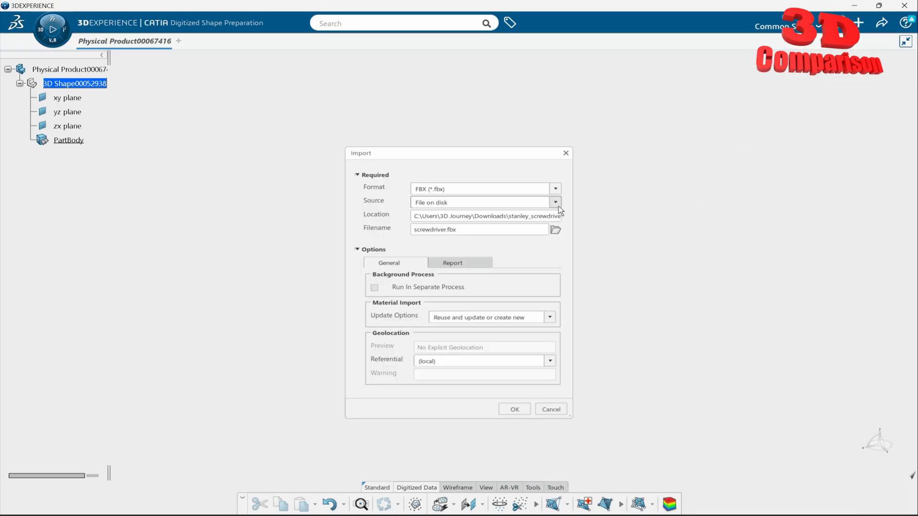
pyautogui.click(555, 189)
pyautogui.scroll(5, 471, 258)
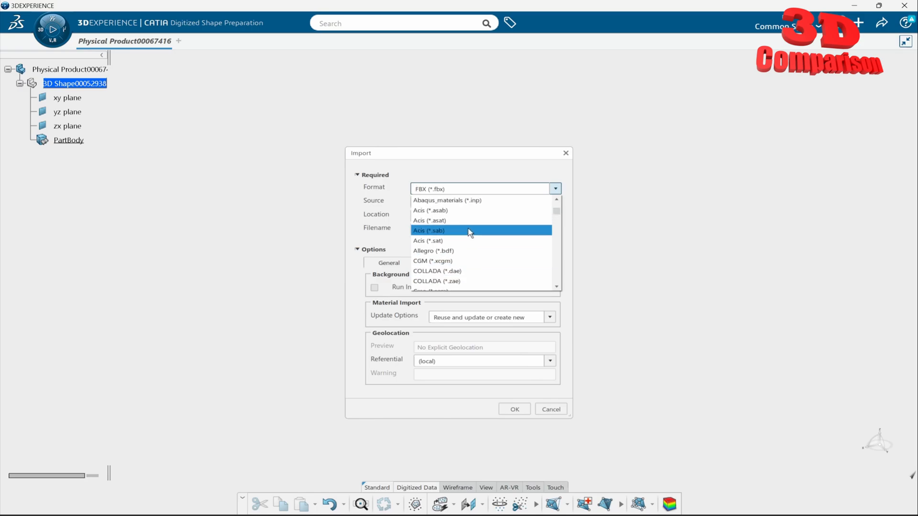
pyautogui.scroll(-3, 476, 222)
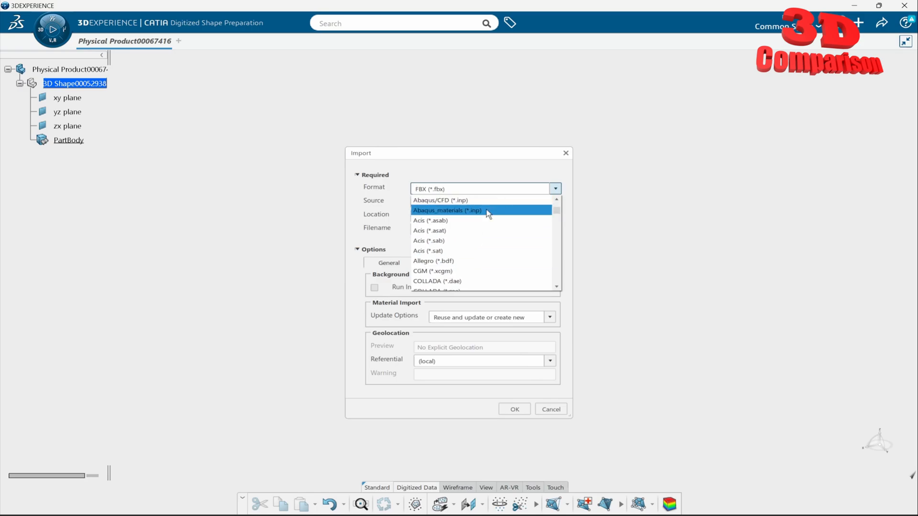
pyautogui.scroll(-3, 487, 218)
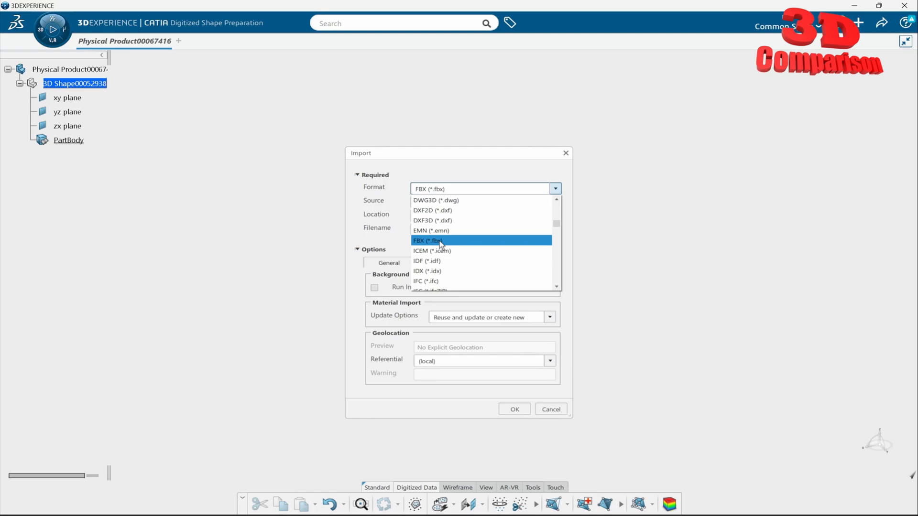
pyautogui.scroll(-5, 453, 248)
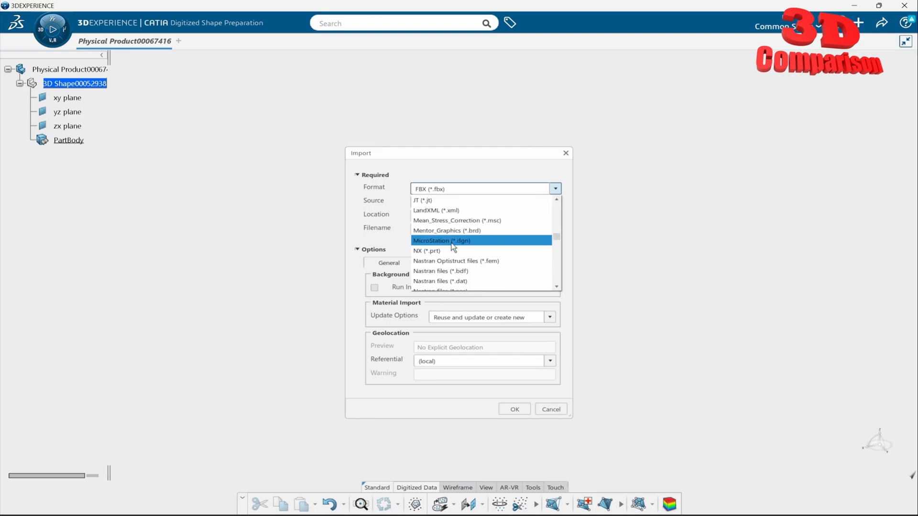
pyautogui.scroll(-3, 454, 247)
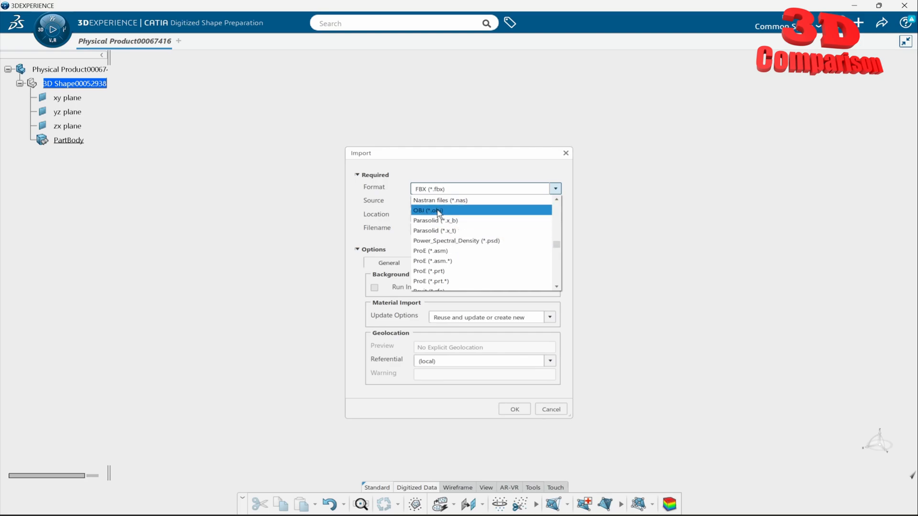
pyautogui.click(438, 210)
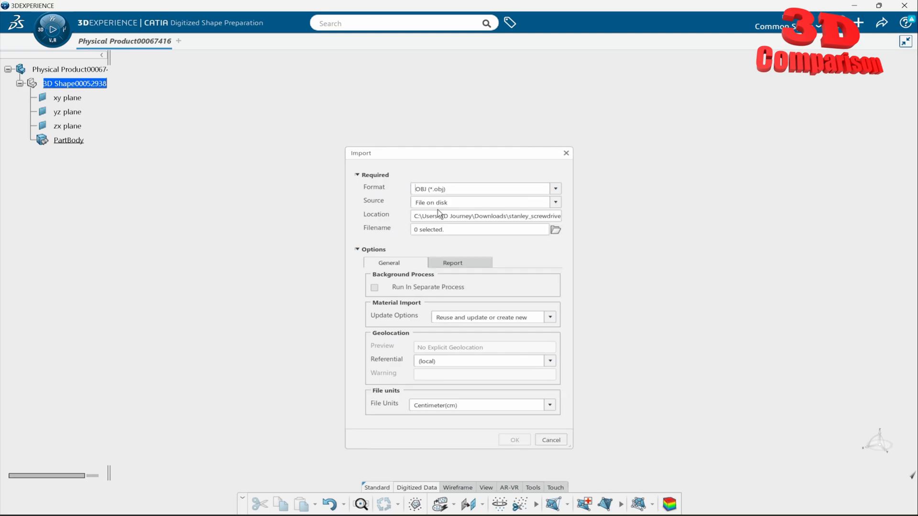
# Step: Choose simplified_screwdriver.obj from the reexport folder as the file to import
pyautogui.click(556, 231)
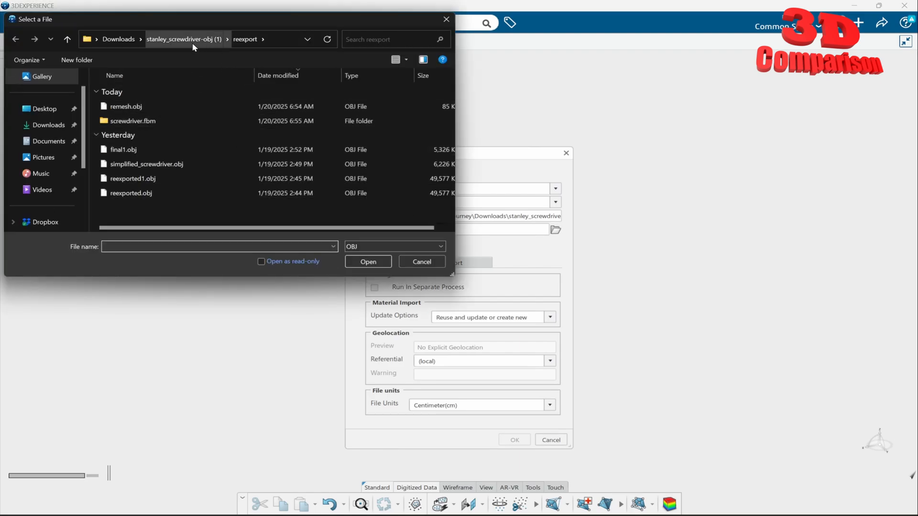
pyautogui.click(170, 167)
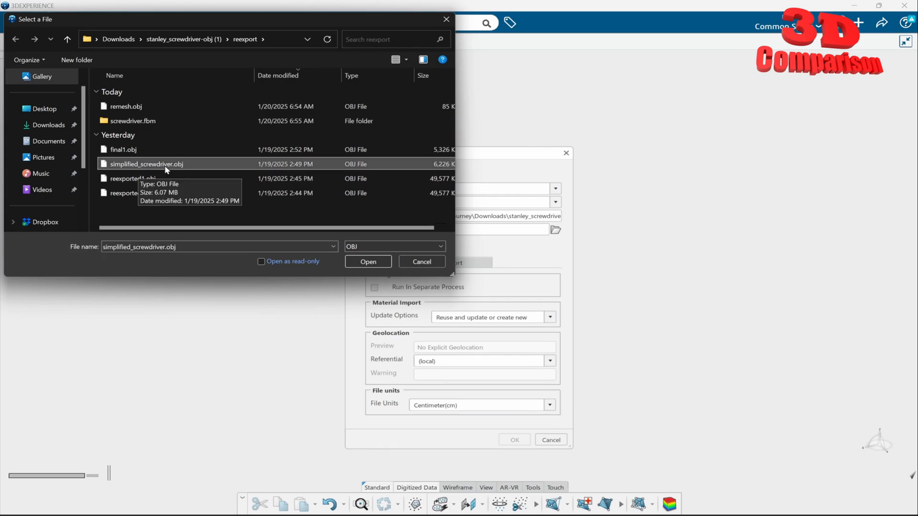
pyautogui.click(366, 262)
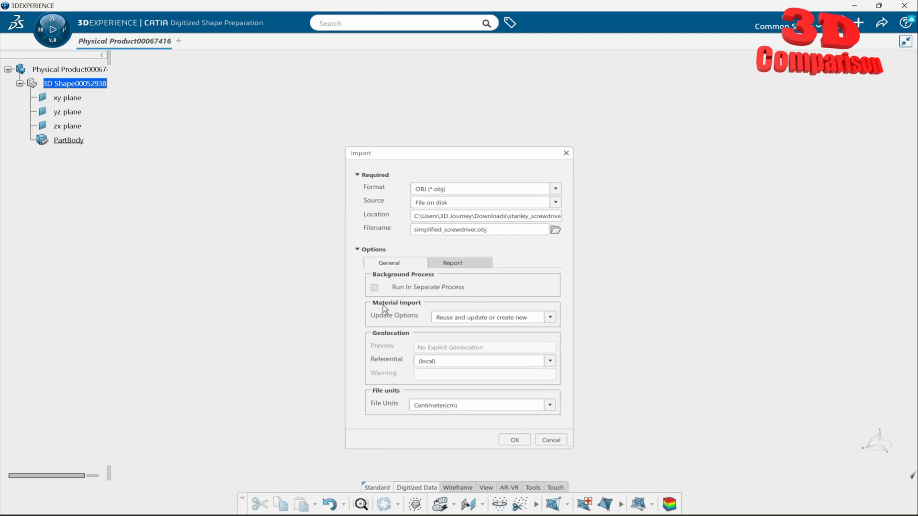
# Step: Set the material update option to Reuse only and run the OBJ import
pyautogui.click(550, 318)
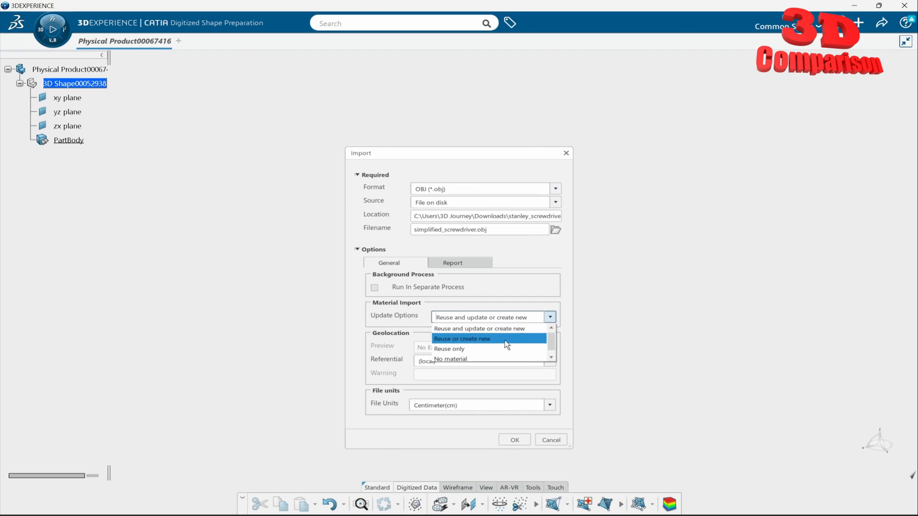
pyautogui.click(479, 350)
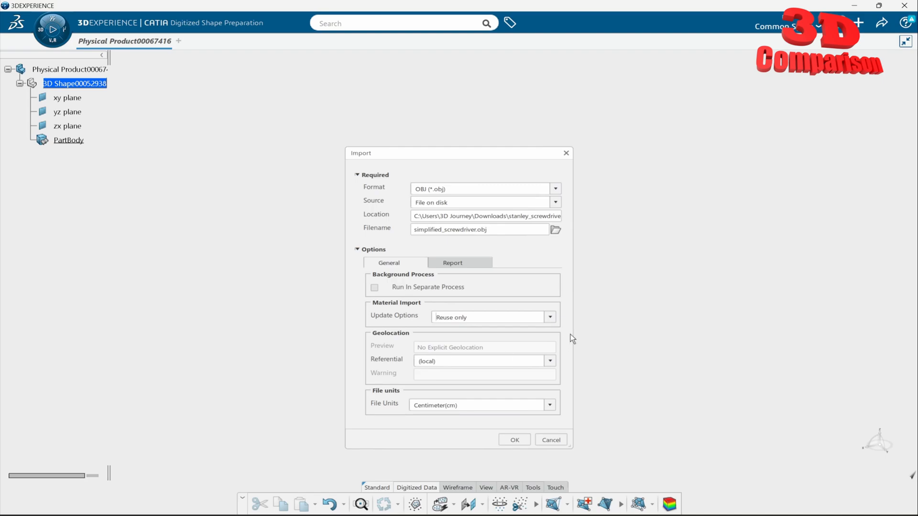
pyautogui.click(468, 265)
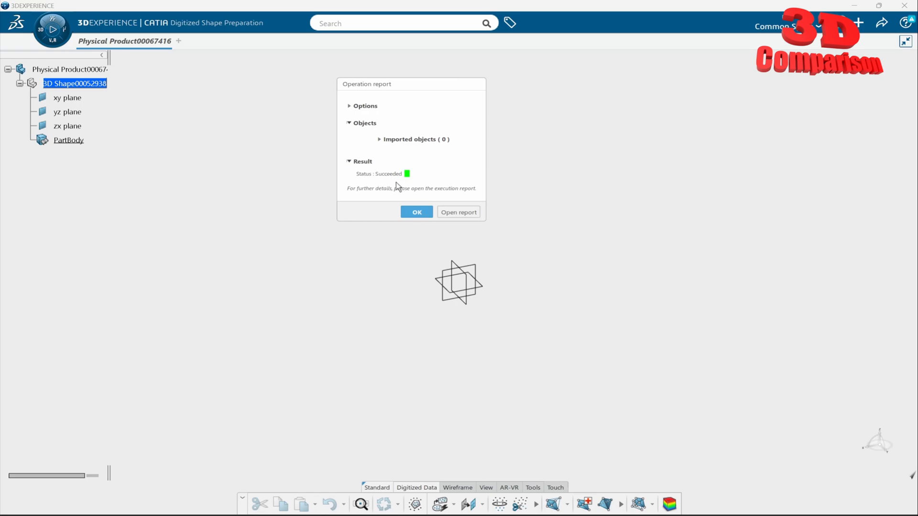
# Step: Examine the import options and the imported objects breakdown in the OBJ import's operation report
pyautogui.click(350, 105)
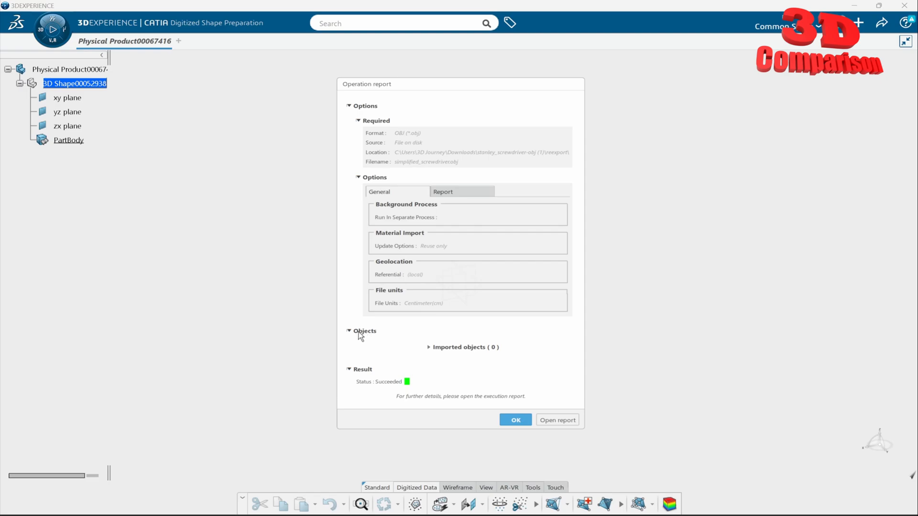
pyautogui.click(434, 348)
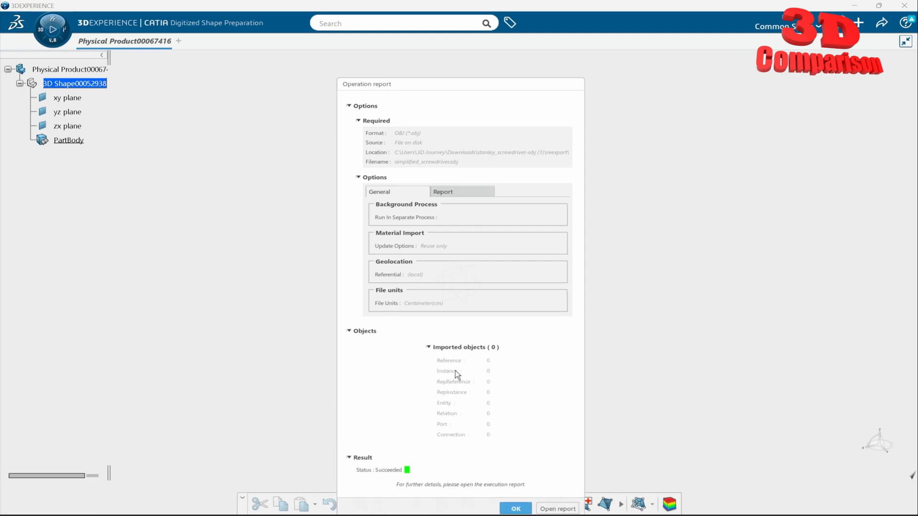
pyautogui.moveTo(466, 85); pyautogui.dragTo(446, 50)
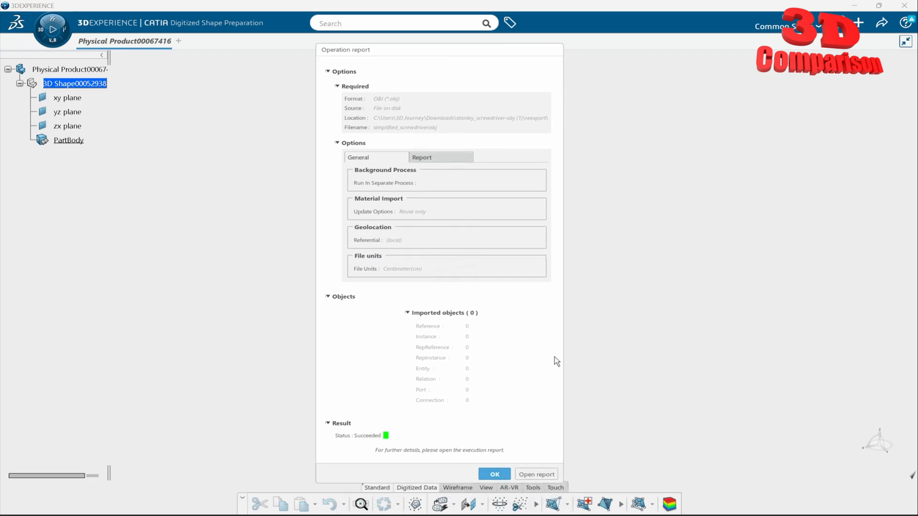
# Step: Open the full execution report in the browser, check the Run In Separate Process entry, and return to 3DEXPERIENCE
pyautogui.click(546, 475)
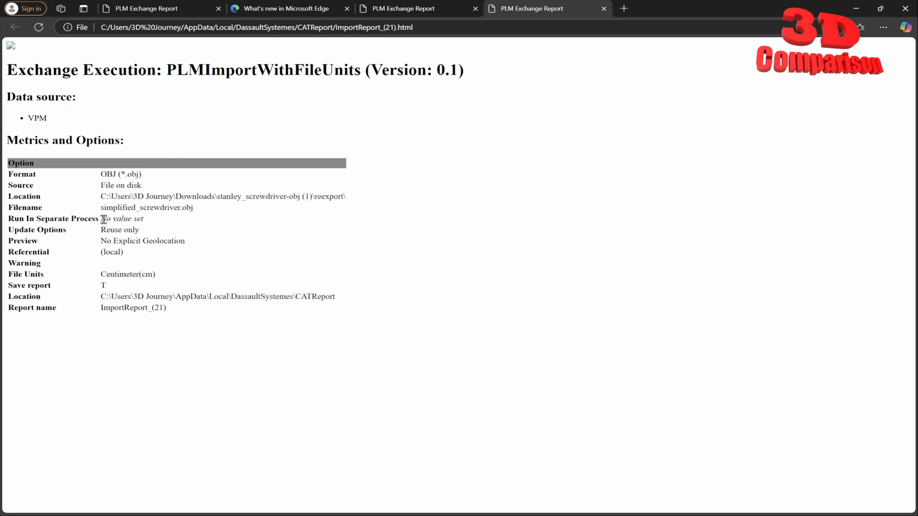
pyautogui.moveTo(101, 219); pyautogui.dragTo(162, 220)
pyautogui.click(151, 233)
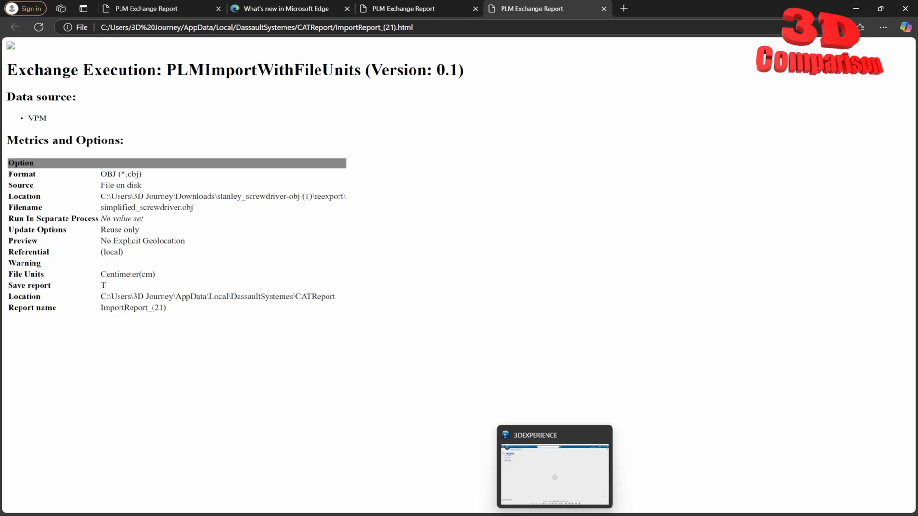
pyautogui.click(579, 482)
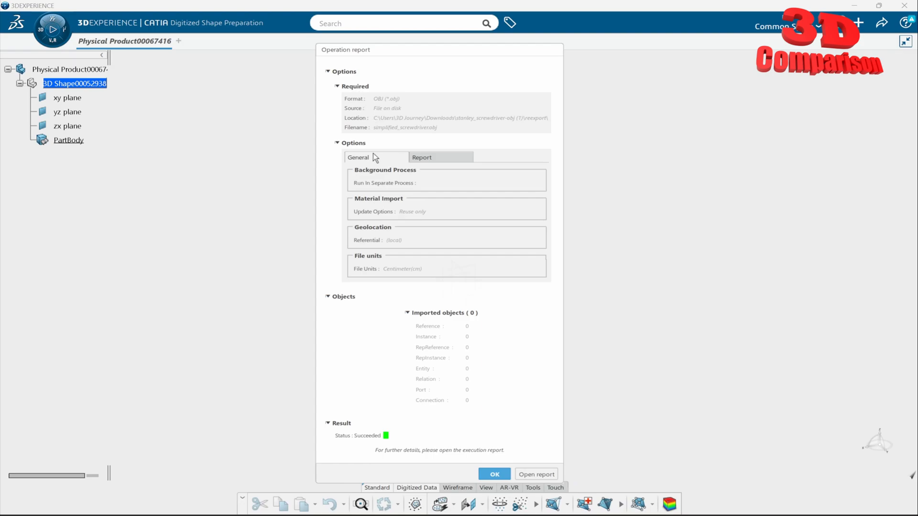
# Step: Check the result status, close the operation report, and inspect PartBody in the model tree
pyautogui.click(338, 143)
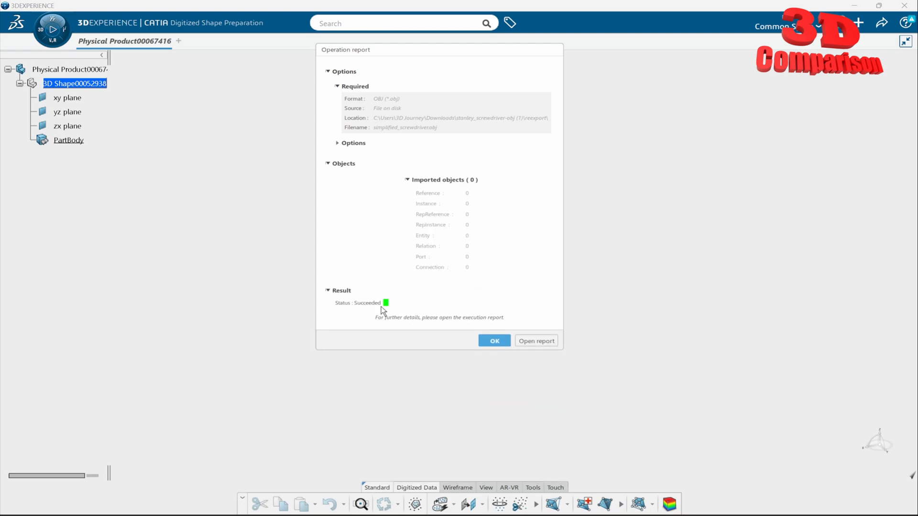
pyautogui.click(495, 340)
pyautogui.click(81, 141)
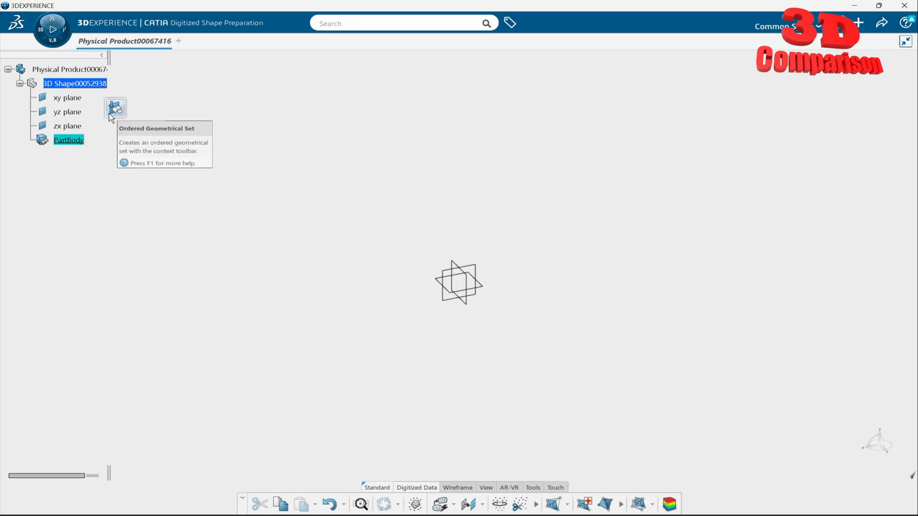
pyautogui.click(483, 187)
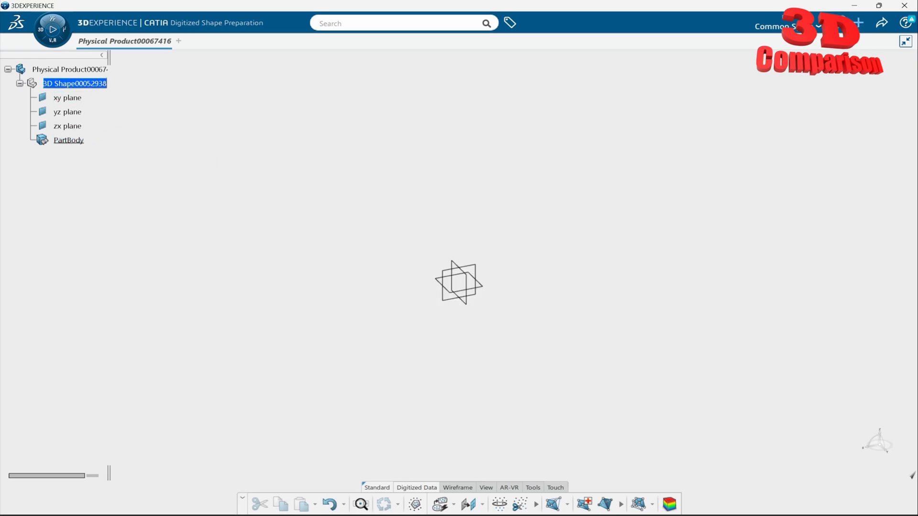
# Step: Start another file import and set its format to FBX (*.fbx)
pyautogui.click(858, 23)
pyautogui.click(808, 58)
pyautogui.click(556, 173)
pyautogui.scroll(10, 492, 211)
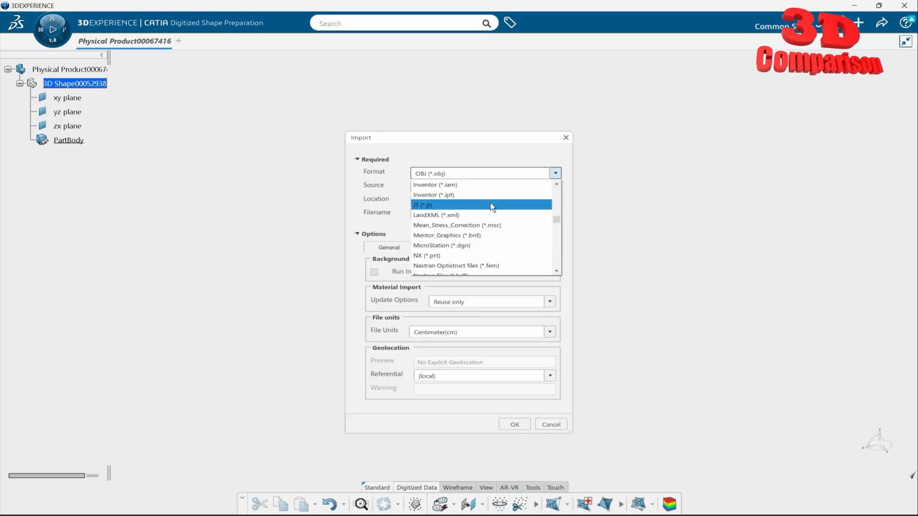
pyautogui.scroll(5, 491, 216)
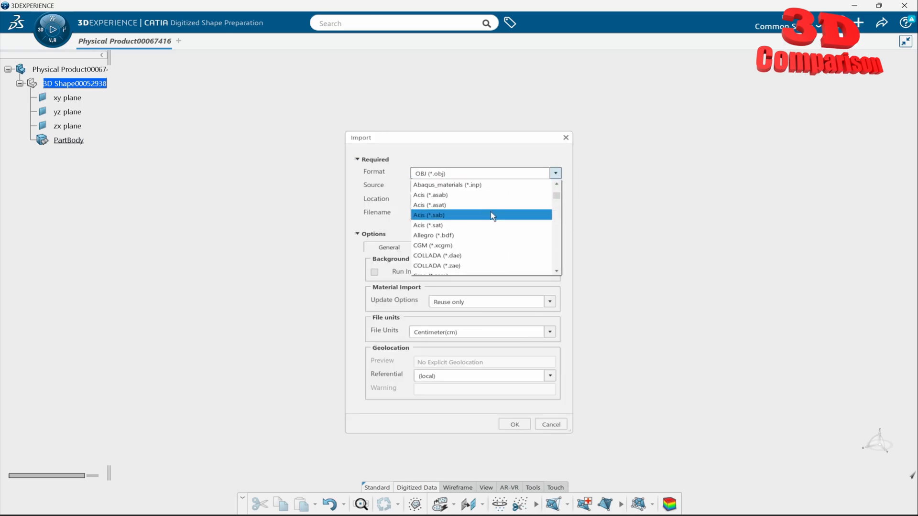
pyautogui.scroll(-2, 491, 216)
pyautogui.scroll(-3, 491, 216)
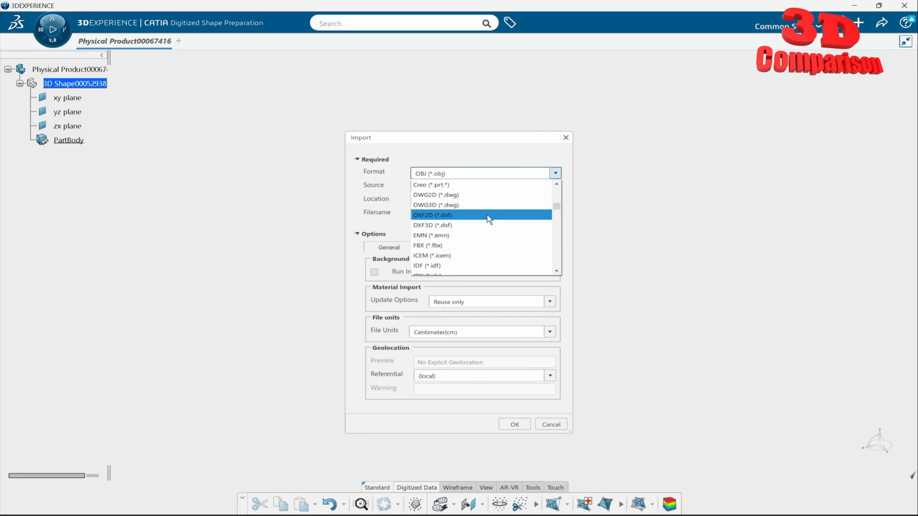
pyautogui.click(462, 246)
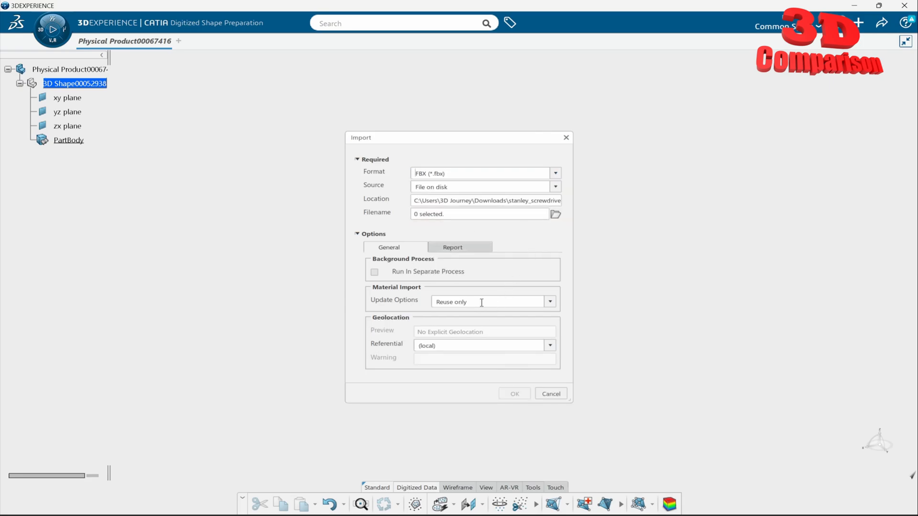
# Step: Set the material update option to Reuse and update or create new, keeping the geolocation referential (local)
pyautogui.click(549, 302)
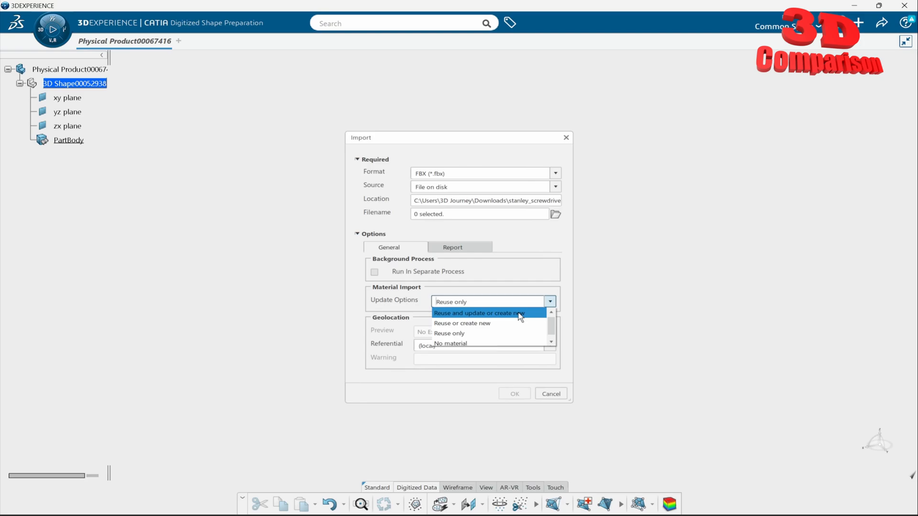
pyautogui.click(520, 313)
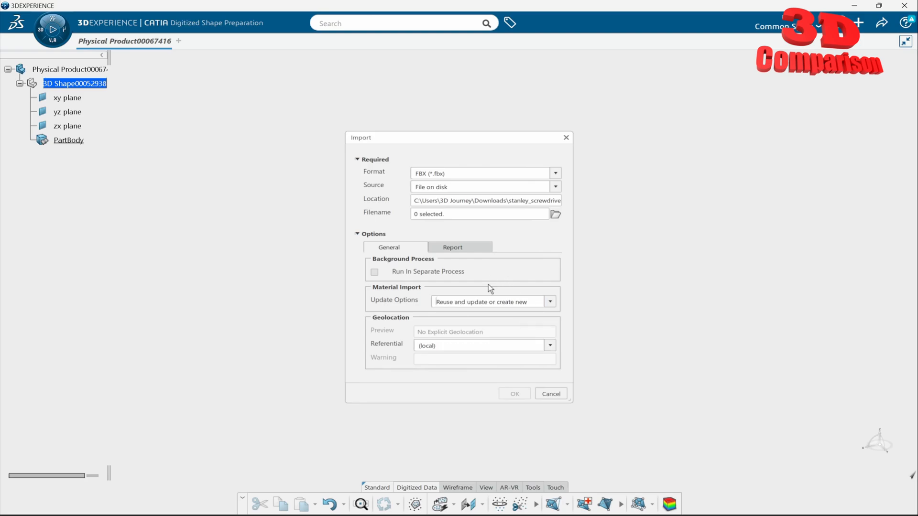
pyautogui.click(550, 346)
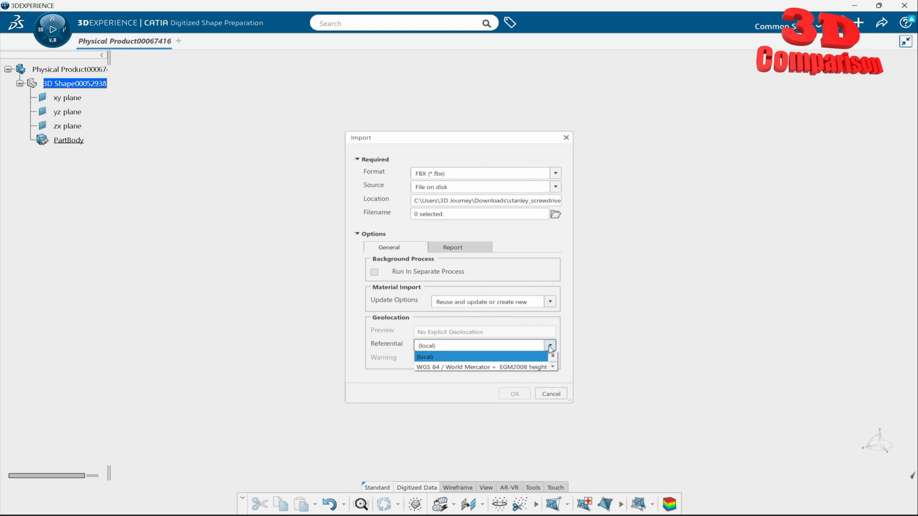
pyautogui.click(549, 346)
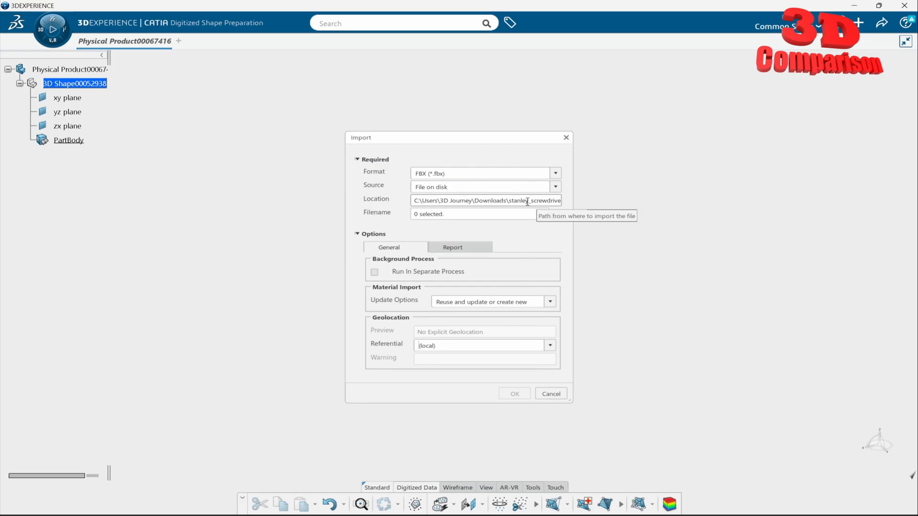
# Step: Choose the screwdriver FBX file from the reexport folder and run the import
pyautogui.click(555, 214)
pyautogui.click(152, 107)
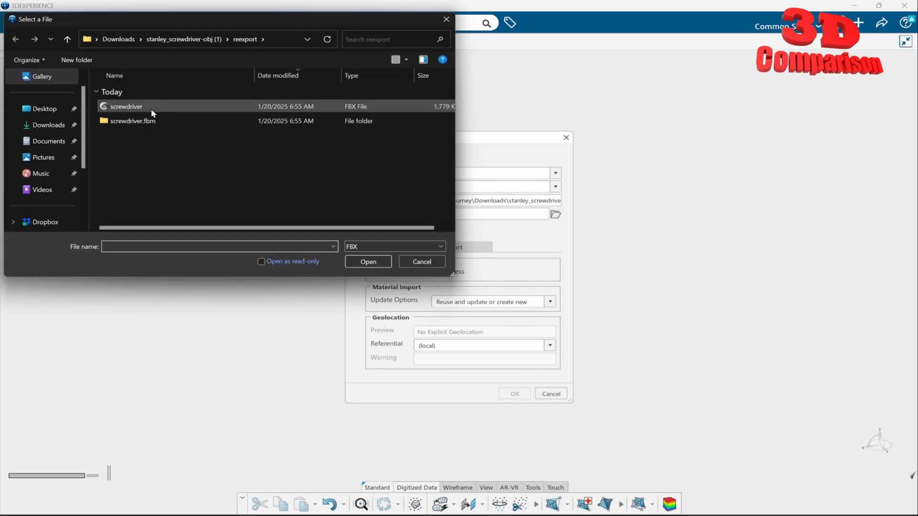
pyautogui.click(368, 262)
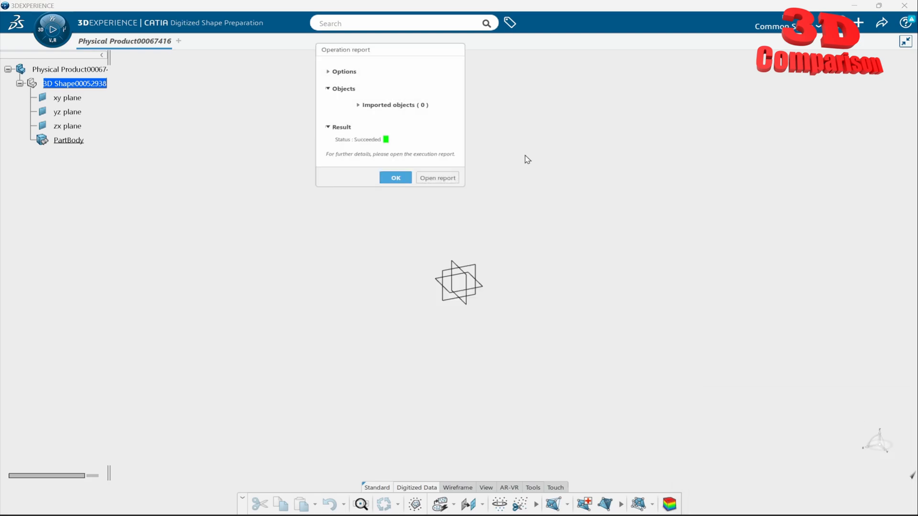
# Step: Review the imported objects and options sections of the operation report, and dismiss the report
pyautogui.click(359, 105)
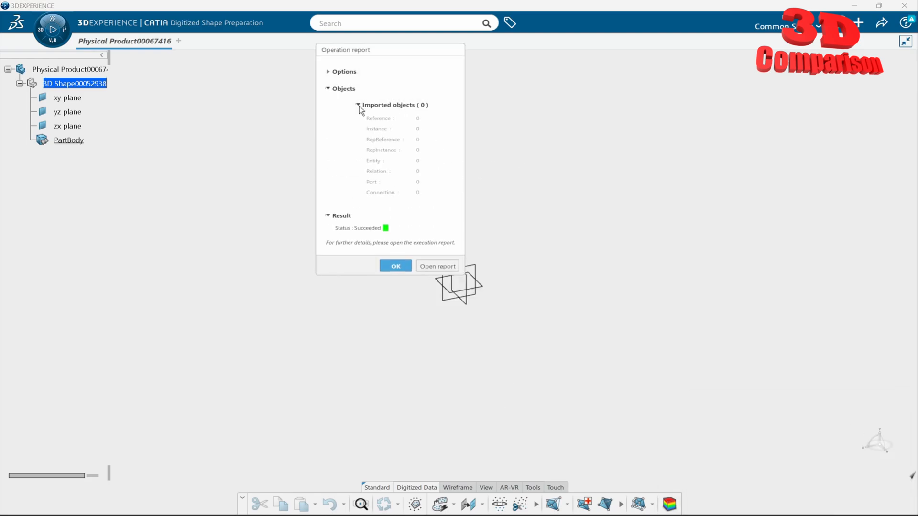
pyautogui.click(328, 71)
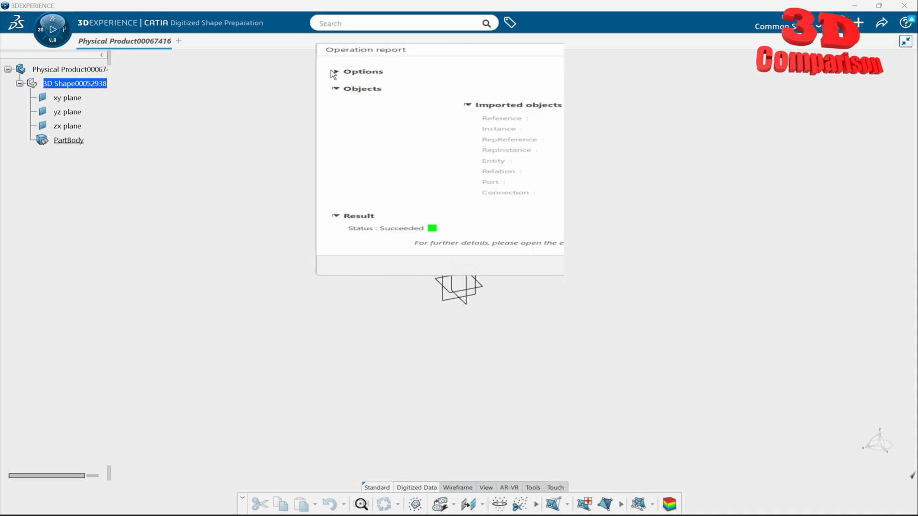
pyautogui.click(493, 445)
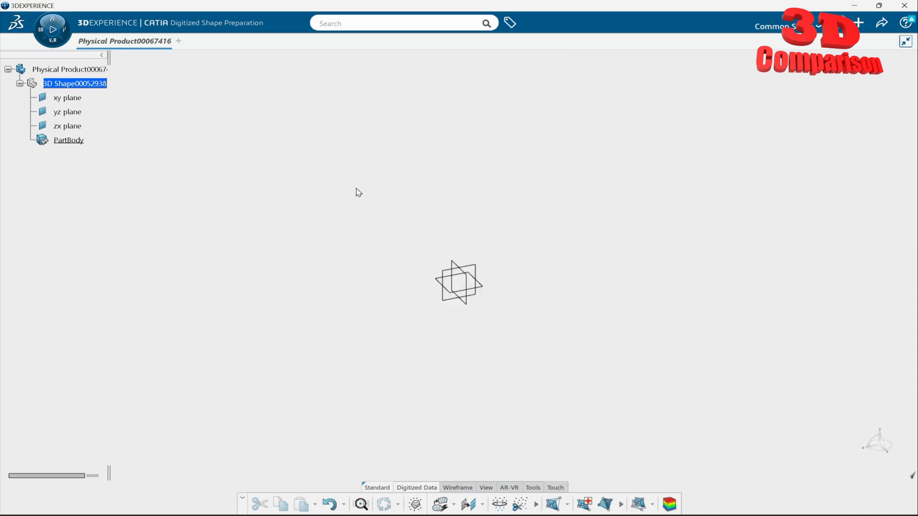
# Step: Search the apps for "imagi" and switch to the Imagine & Shape app
pyautogui.click(39, 31)
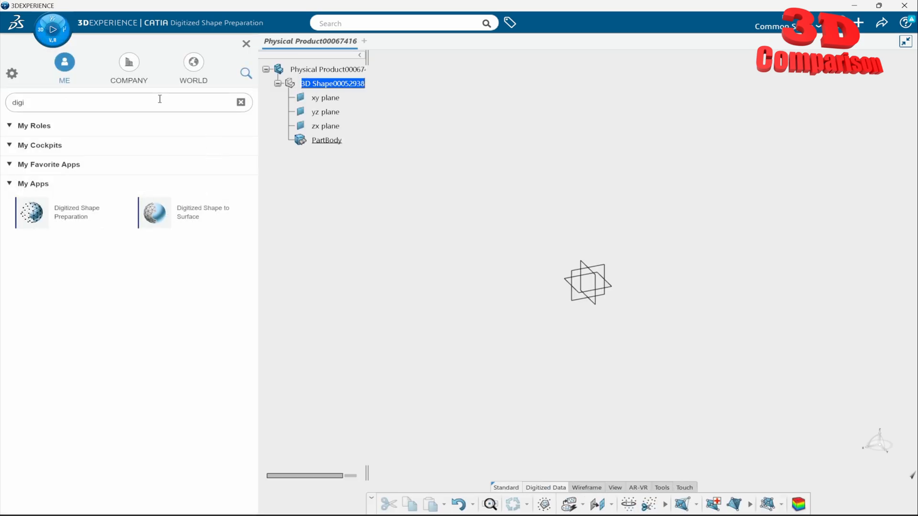
pyautogui.moveTo(151, 101); pyautogui.dragTo(3, 99)
pyautogui.write('imagi')
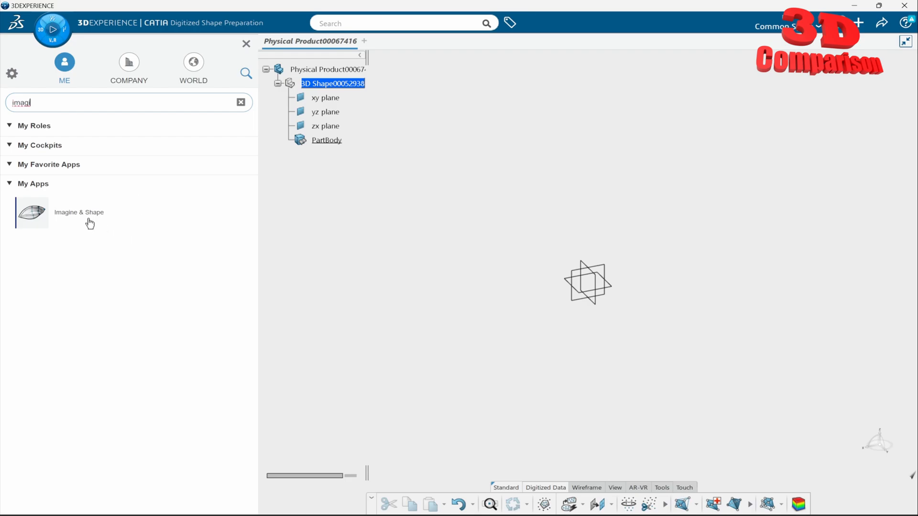
pyautogui.click(88, 219)
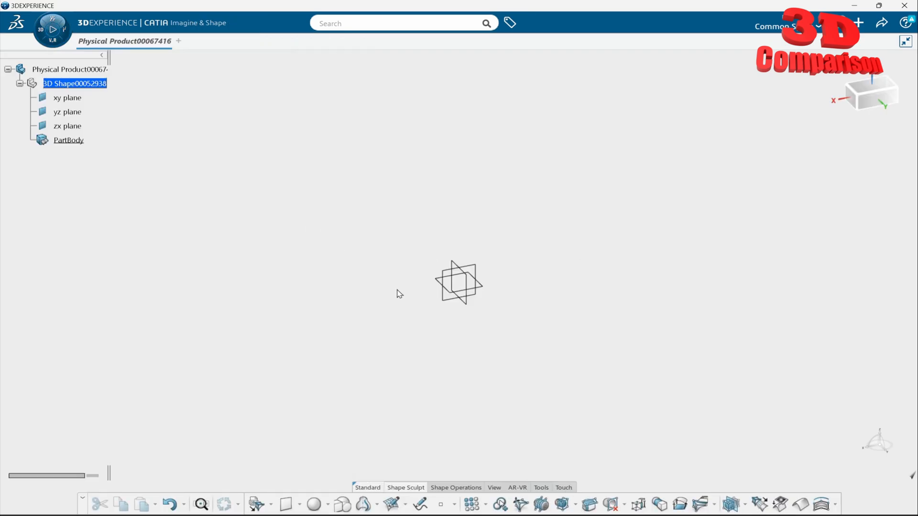
# Step: Start Import Subdivision Meshes and select simplified_screwdriver.obj in the reexport folder
pyautogui.click(255, 507)
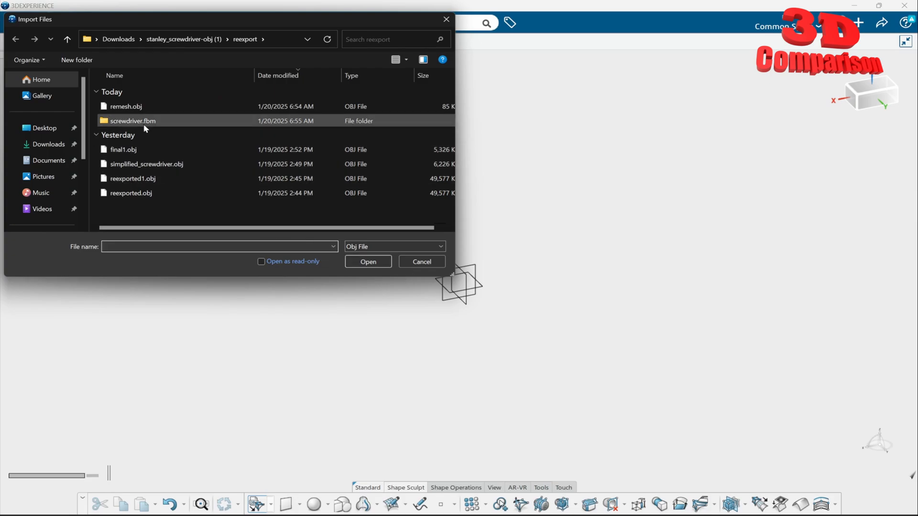
pyautogui.click(147, 165)
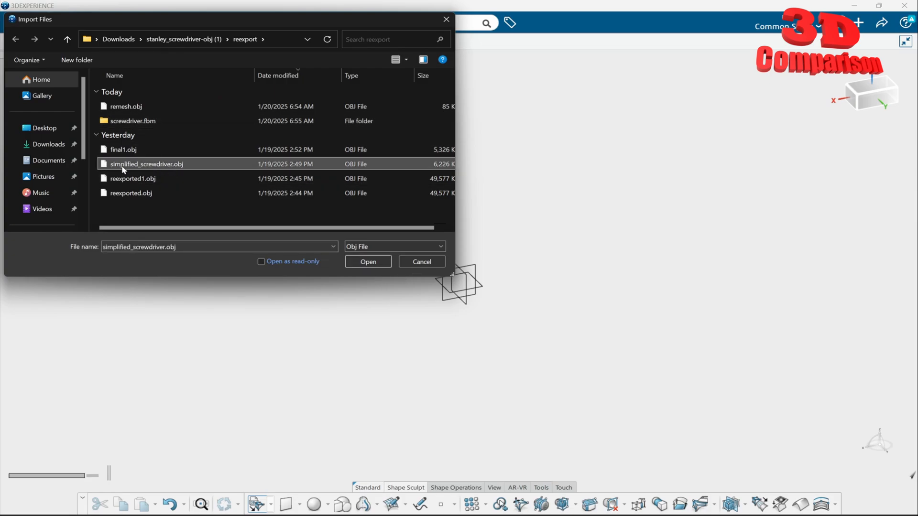
# Step: Switch to Blender and look over the textured screwdriver model
pyautogui.moveTo(604, 515)
pyautogui.click(603, 478)
pyautogui.moveTo(441, 229); pyautogui.dragTo(493, 286, button='middle')
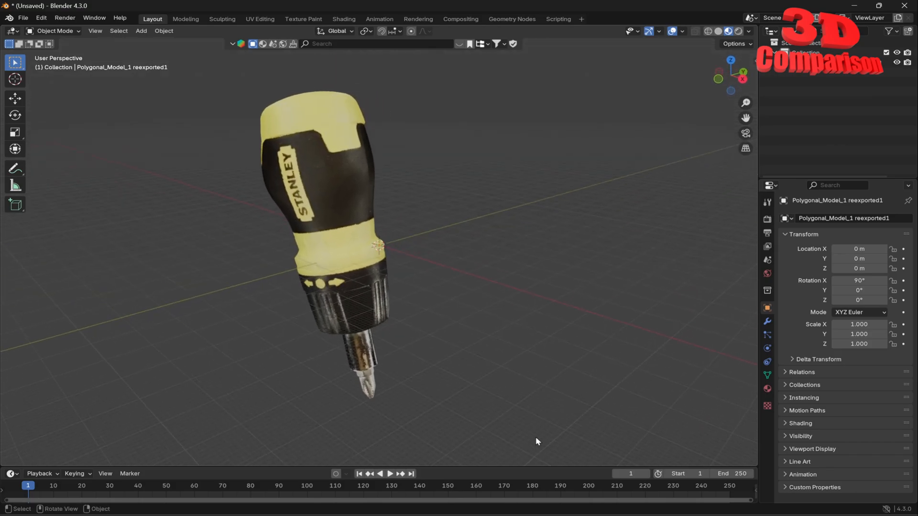
# Step: Switch to the browser and skim the YouTube video "Fusion 360 - No longer imports OBJ files with textures" for its texture and MTL parts
pyautogui.moveTo(509, 515)
pyautogui.click(509, 473)
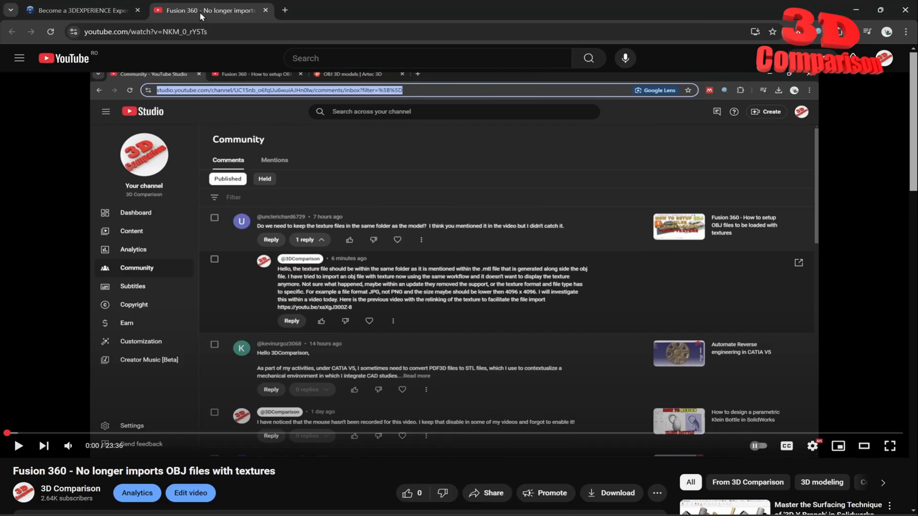
pyautogui.moveTo(273, 435); pyautogui.dragTo(334, 436)
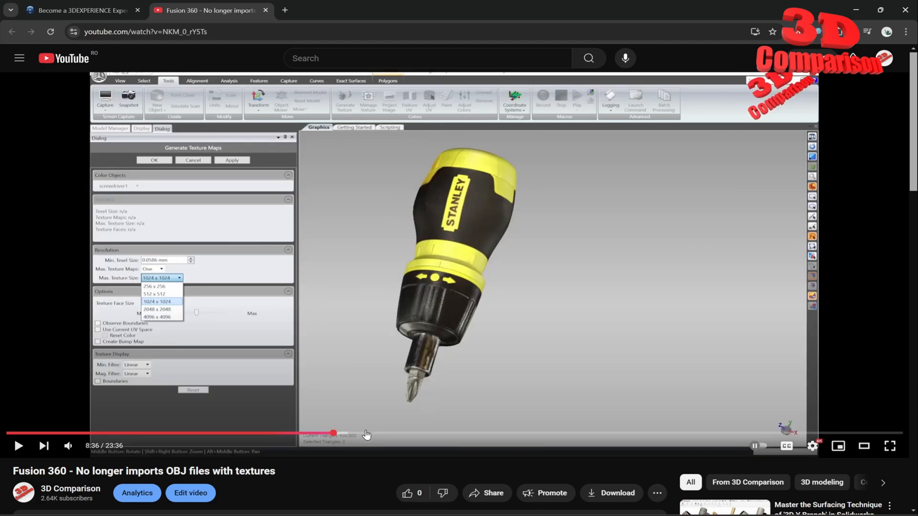
pyautogui.click(431, 434)
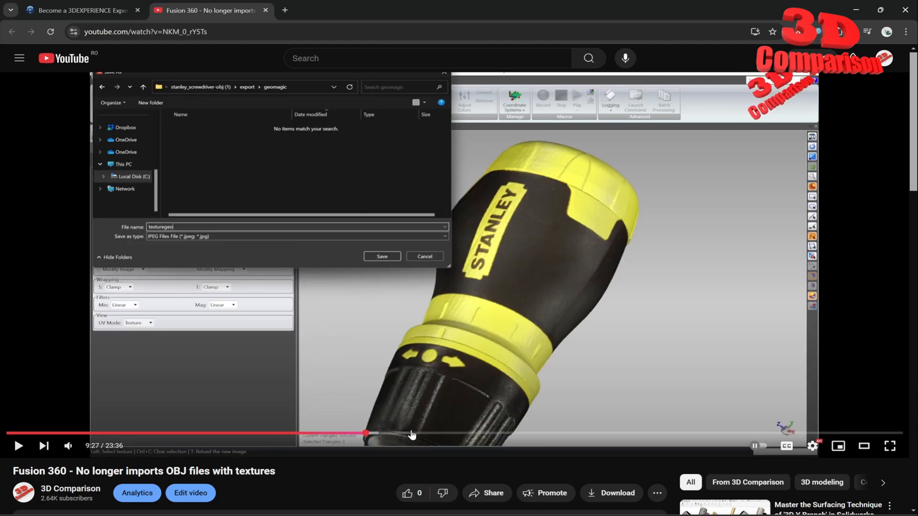
pyautogui.click(513, 434)
pyautogui.moveTo(83, 471); pyautogui.dragTo(239, 472)
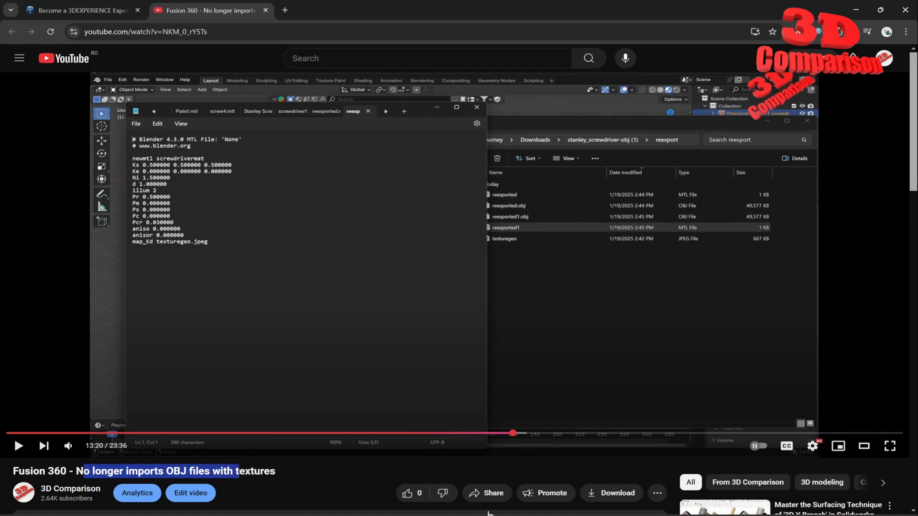
# Step: Return to 3DEXPERIENCE, run the import of simplified_screwdriver.obj, and dismiss the import message
pyautogui.moveTo(626, 515)
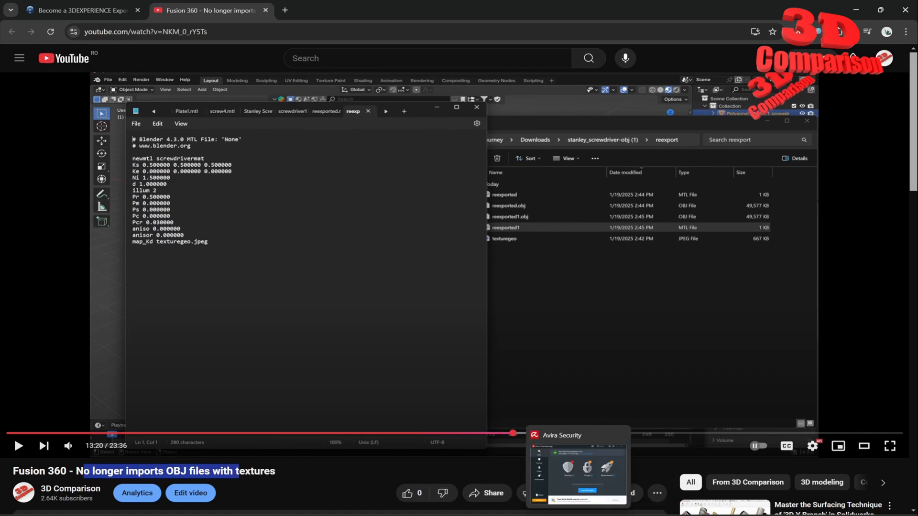
pyautogui.moveTo(508, 515)
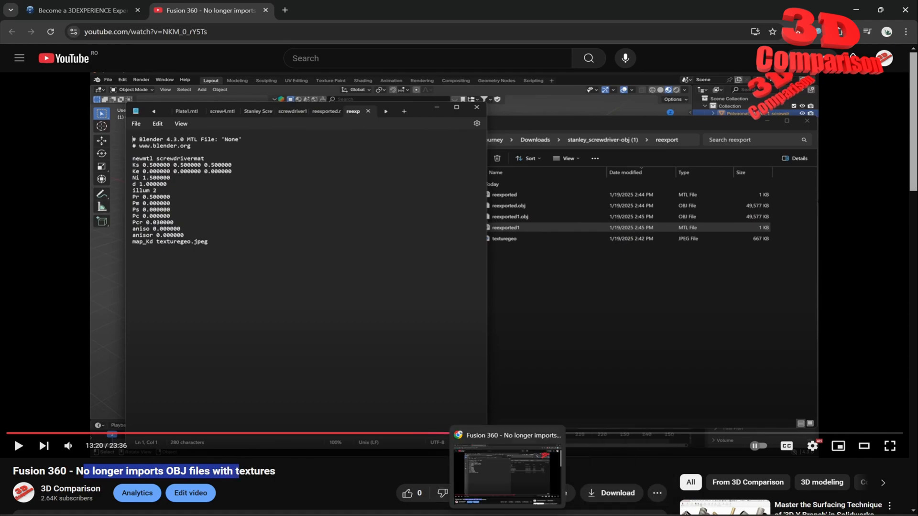
pyautogui.click(560, 515)
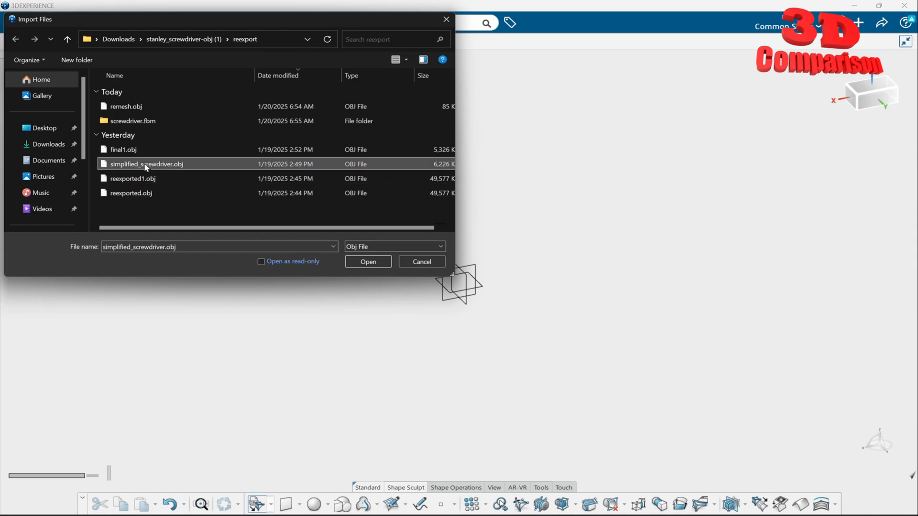
pyautogui.click(369, 262)
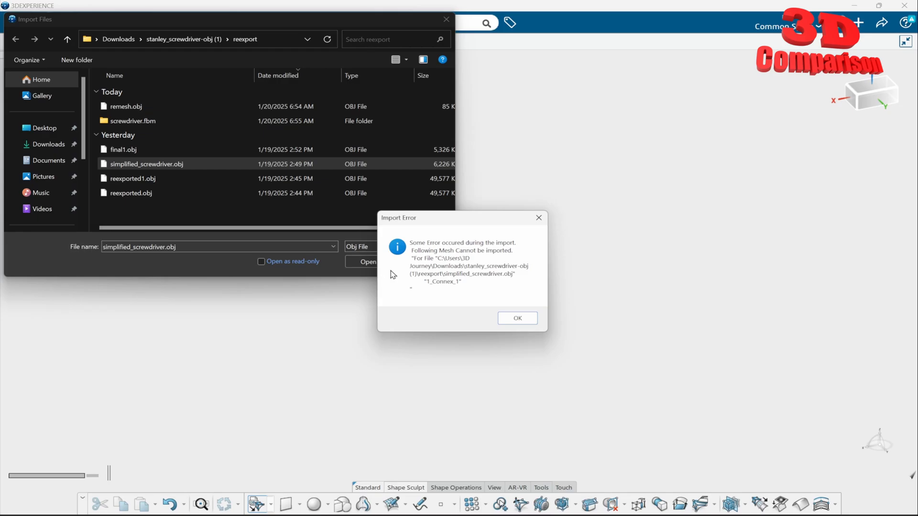
pyautogui.click(506, 320)
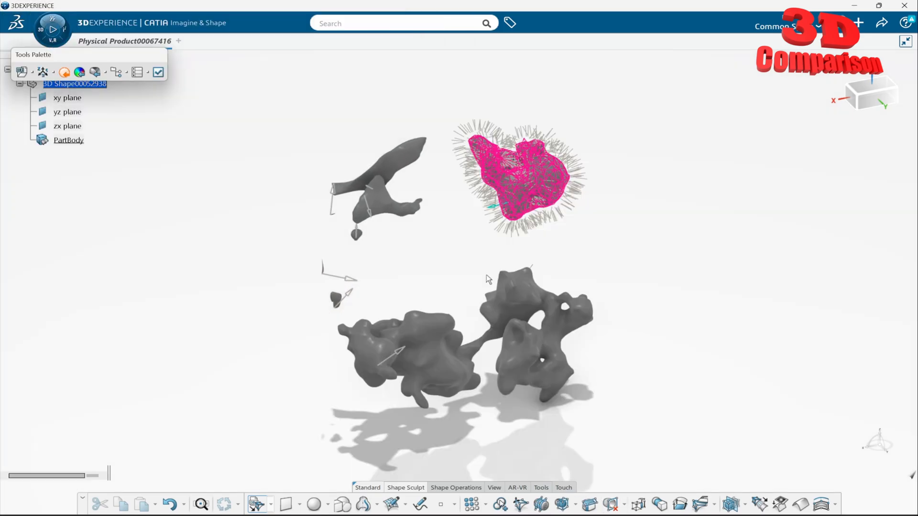
# Step: Accept the imported subdivision meshes into PartBody and inspect their shapes from several angles
pyautogui.moveTo(550, 276); pyautogui.dragTo(465, 256, button='middle')
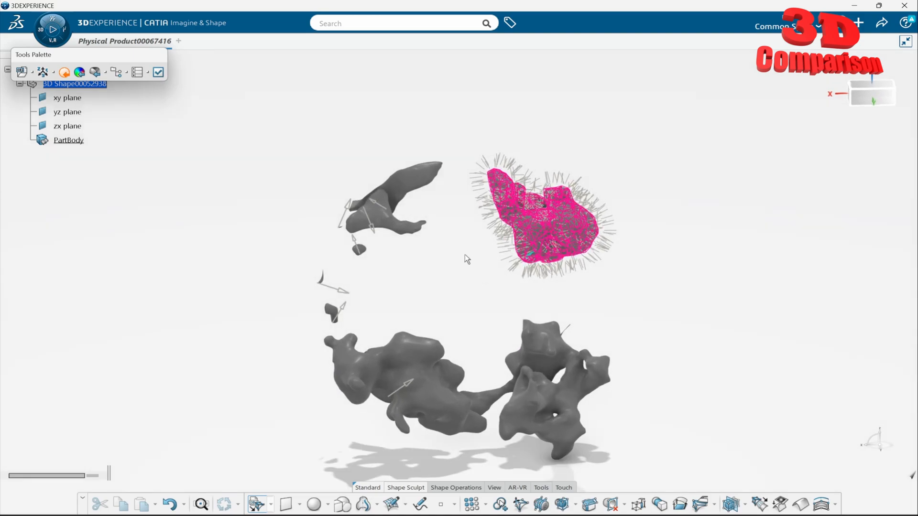
pyautogui.click(158, 72)
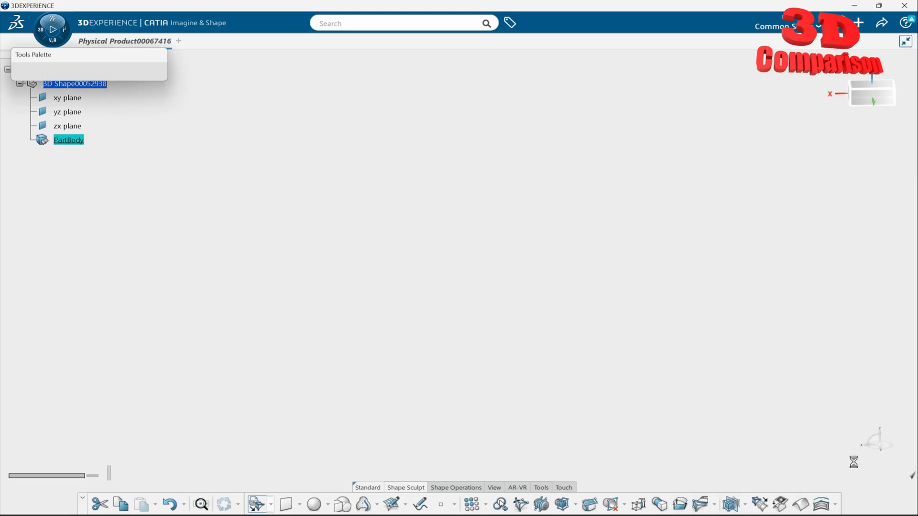
pyautogui.moveTo(584, 330); pyautogui.dragTo(448, 248, button='middle')
pyautogui.click(494, 218)
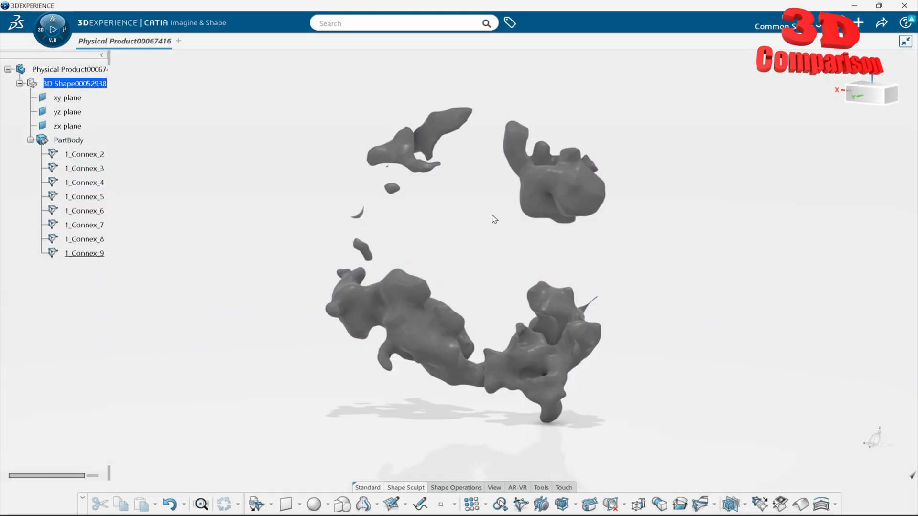
pyautogui.moveTo(494, 219)
pyautogui.mouseDown(button='middle')
pyautogui.moveTo(473, 299)
pyautogui.moveTo(455, 310)
pyautogui.moveTo(500, 227)
pyautogui.mouseUp(button='middle')
pyautogui.moveTo(557, 211); pyautogui.dragTo(526, 216, button='middle')
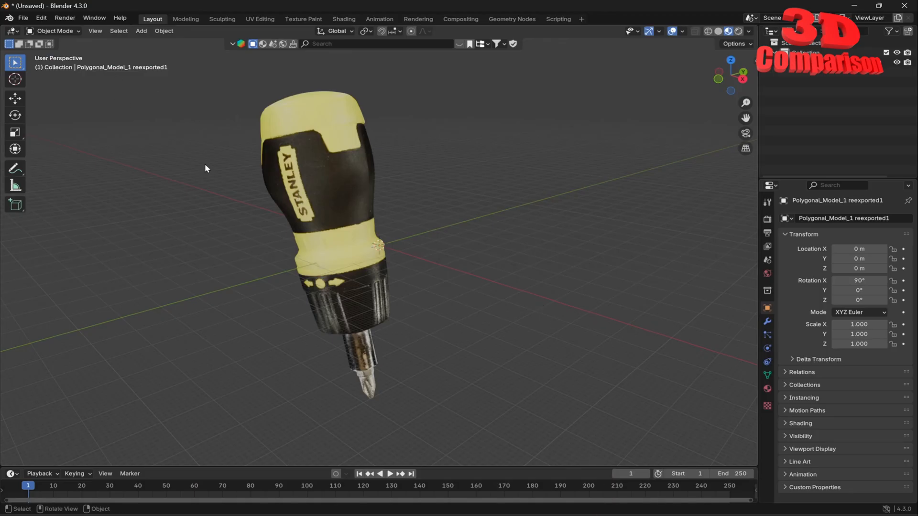
# Step: Switch to Blender, delete the screwdriver model, and add a mesh cube in its place
pyautogui.press('a')
pyautogui.press('Delete')
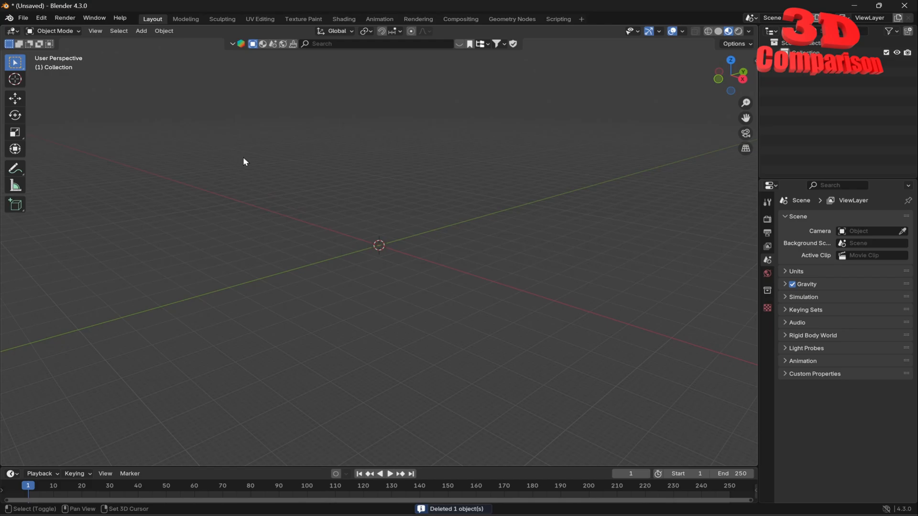
pyautogui.hotkey('shift', 'a')
pyautogui.moveTo(227, 170)
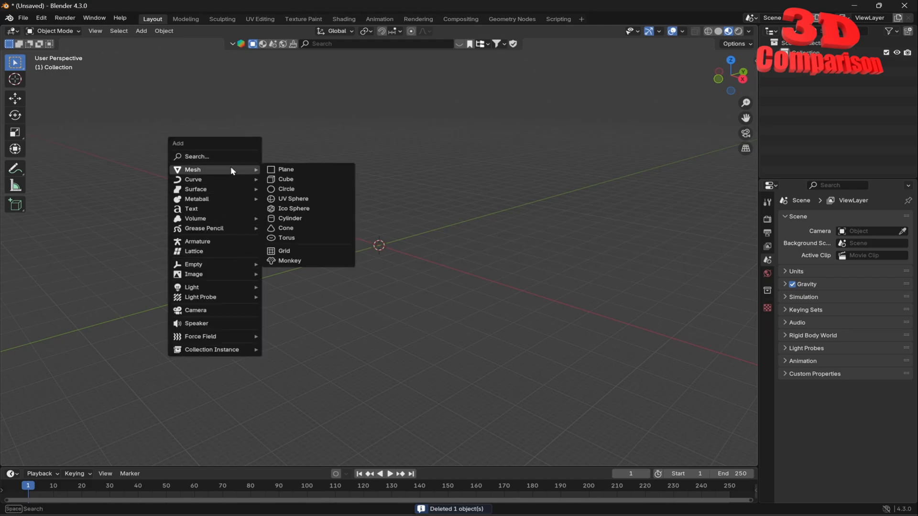
pyautogui.click(306, 179)
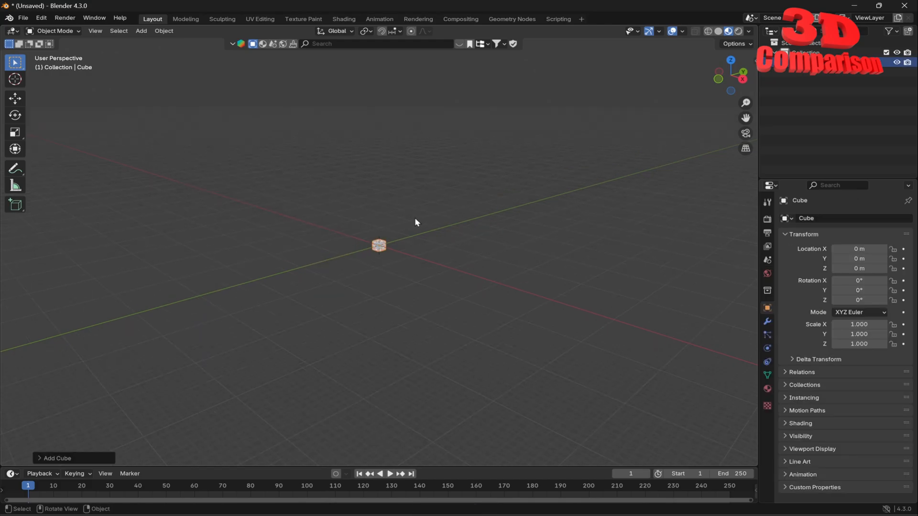
pyautogui.scroll(6, 413, 224)
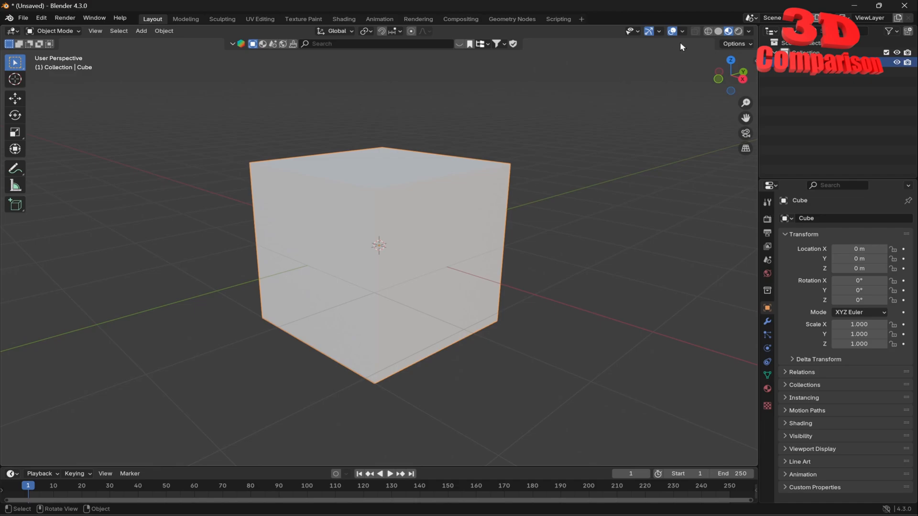
# Step: Examine the cube in wireframe display and set the viewport shading to solid
pyautogui.click(718, 31)
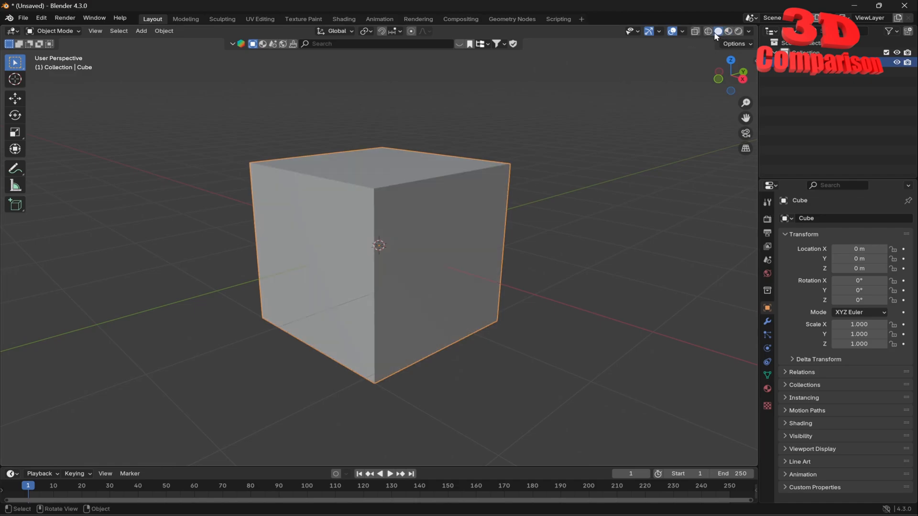
pyautogui.click(708, 31)
pyautogui.moveTo(487, 189); pyautogui.dragTo(533, 151, button='middle')
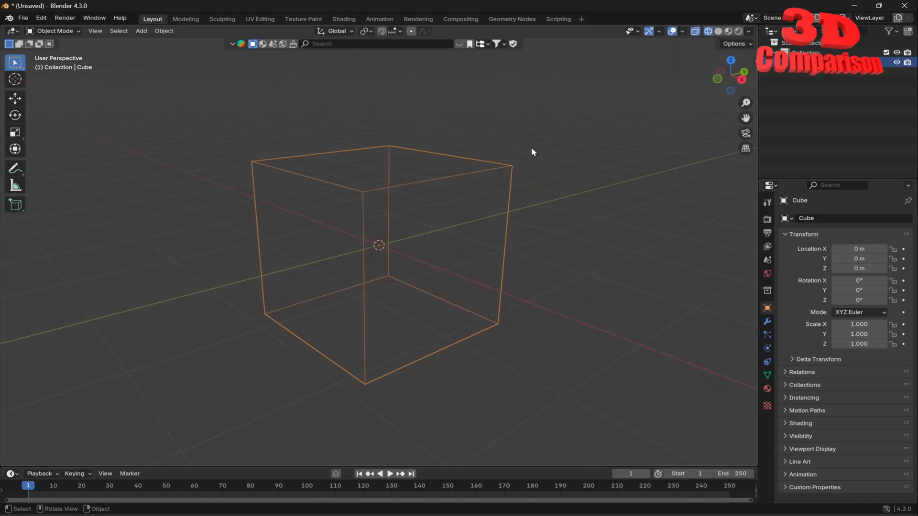
pyautogui.click(719, 32)
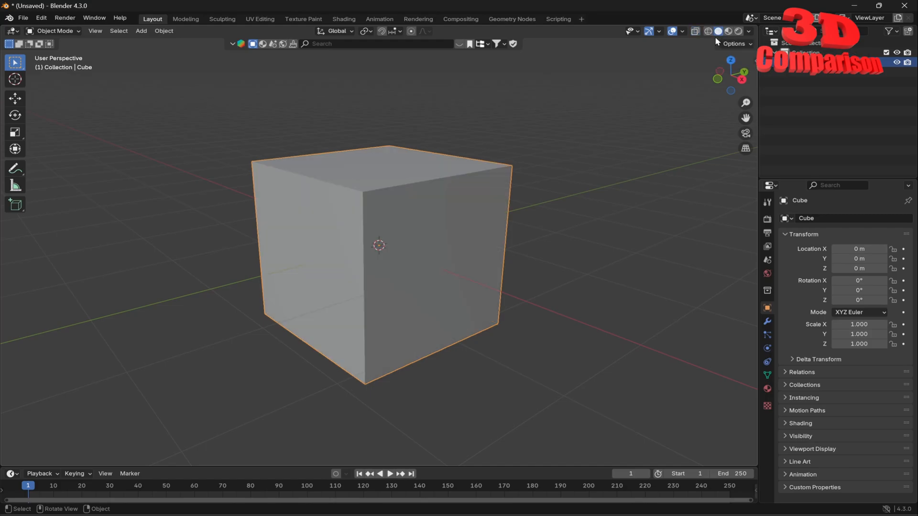
# Step: Export the cube as a Wavefront OBJ file named "c" into the stanley_screwdriver-obj (1) folder in Downloads
pyautogui.click(23, 18)
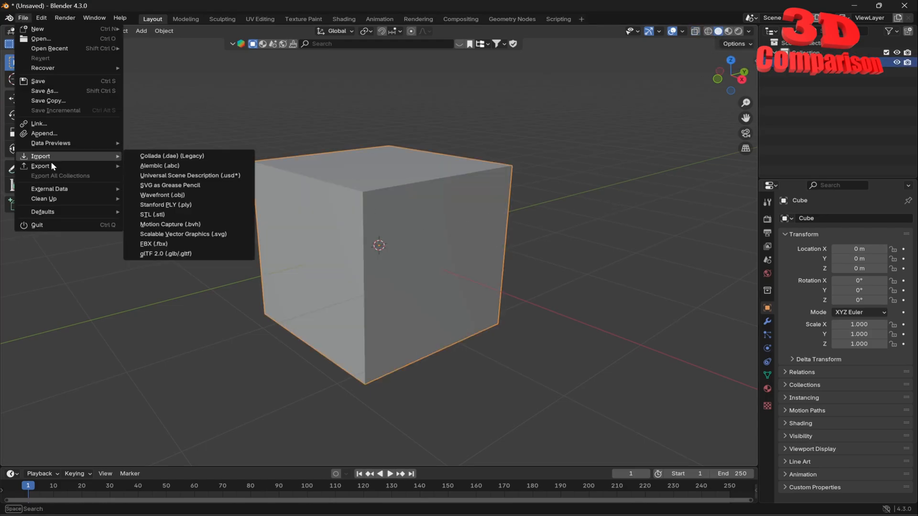
pyautogui.moveTo(50, 168)
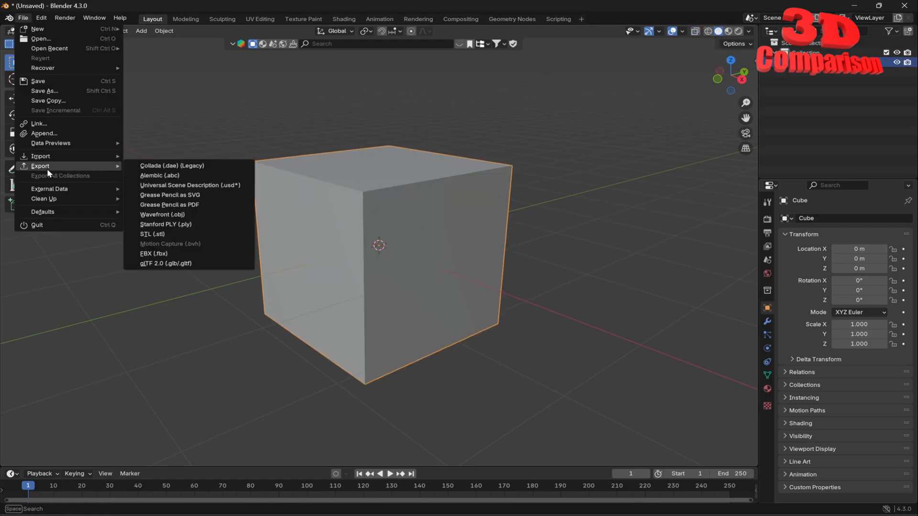
pyautogui.click(204, 215)
pyautogui.click(242, 202)
pyautogui.doubleClick(337, 155)
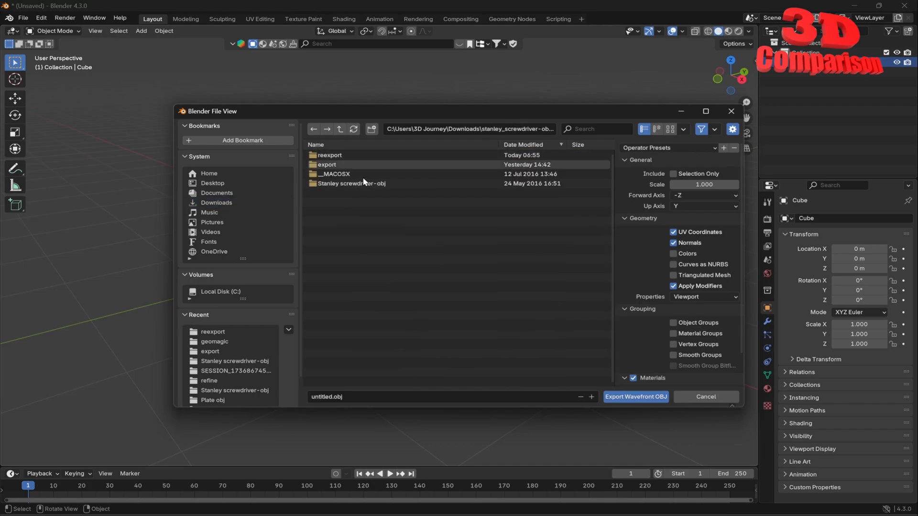
pyautogui.click(352, 395)
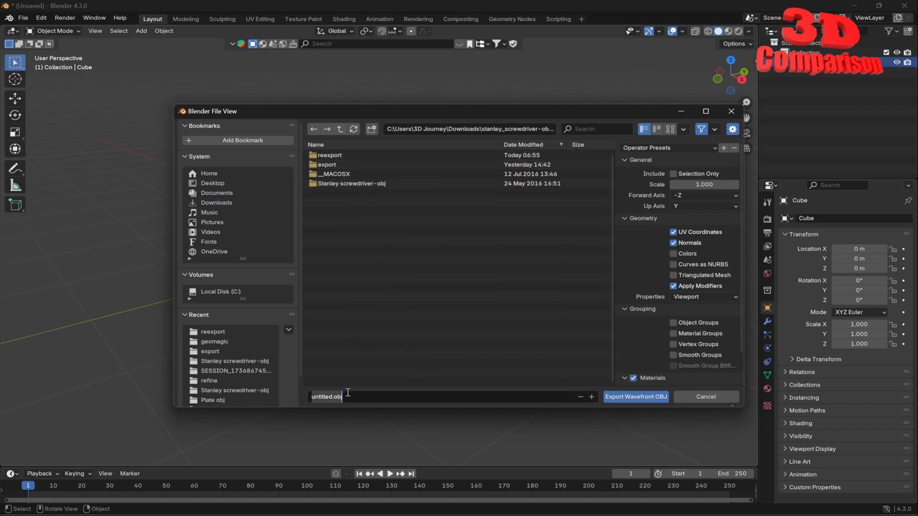
pyautogui.write('cub')
pyautogui.click(644, 397)
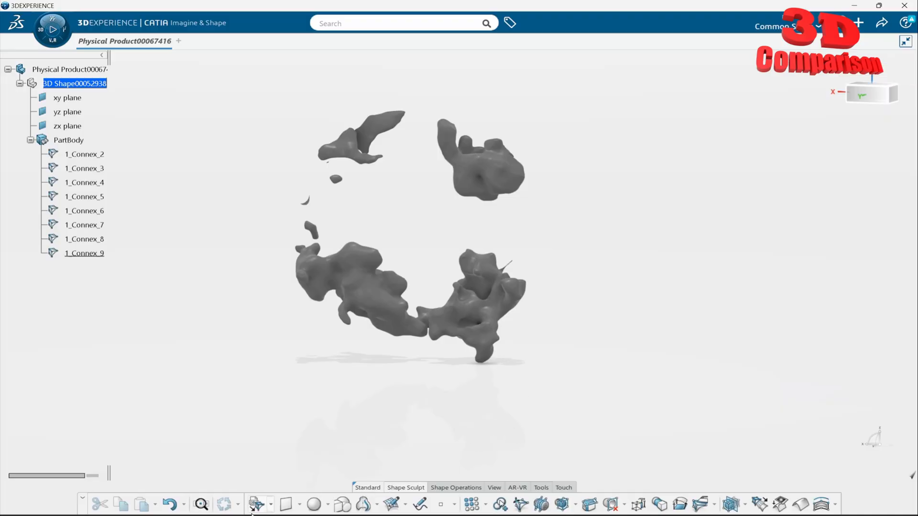
# Step: Import cube.obj from the stanley_screwdriver-obj (1) folder in Downloads as a subdivision mesh and accept it into PartBody
pyautogui.click(256, 505)
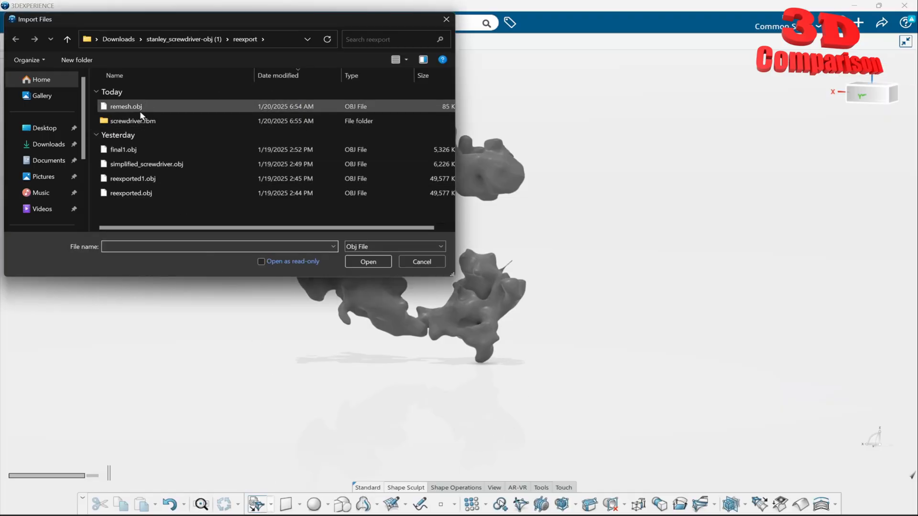
pyautogui.click(191, 39)
pyautogui.click(142, 108)
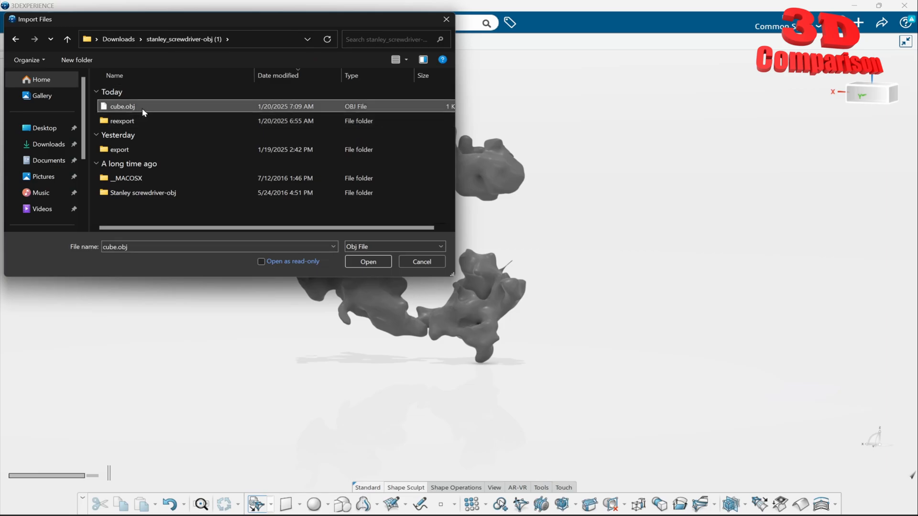
pyautogui.click(367, 262)
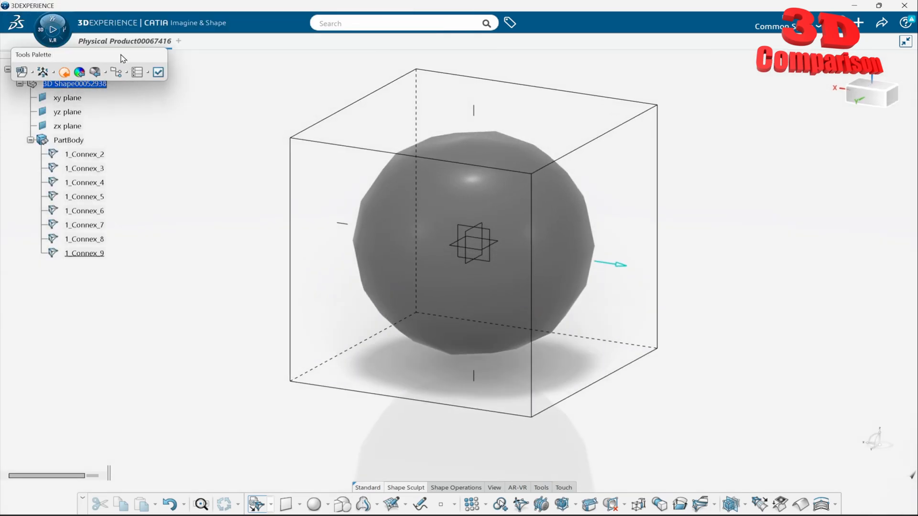
pyautogui.moveTo(123, 58); pyautogui.dragTo(727, 82)
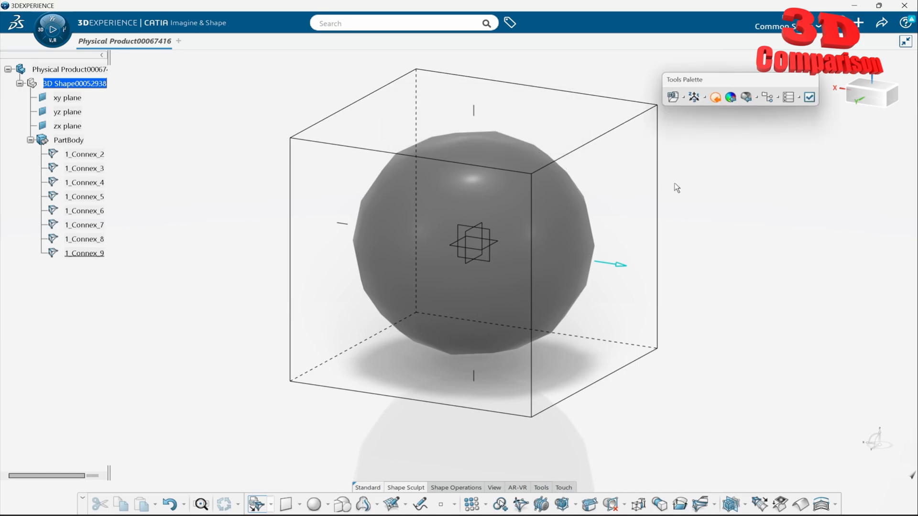
pyautogui.click(573, 181)
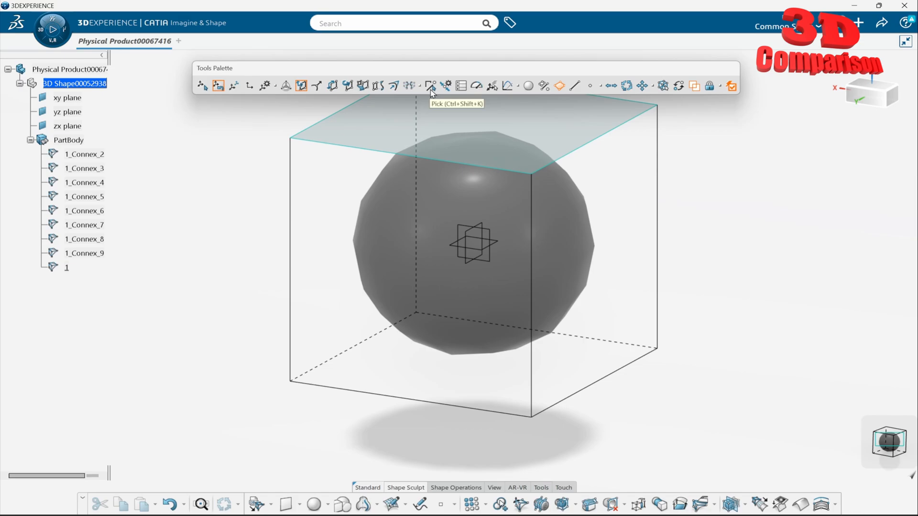
# Step: Select all elements of the imported cube mesh and set their edge weight to 100 %
pyautogui.click(394, 90)
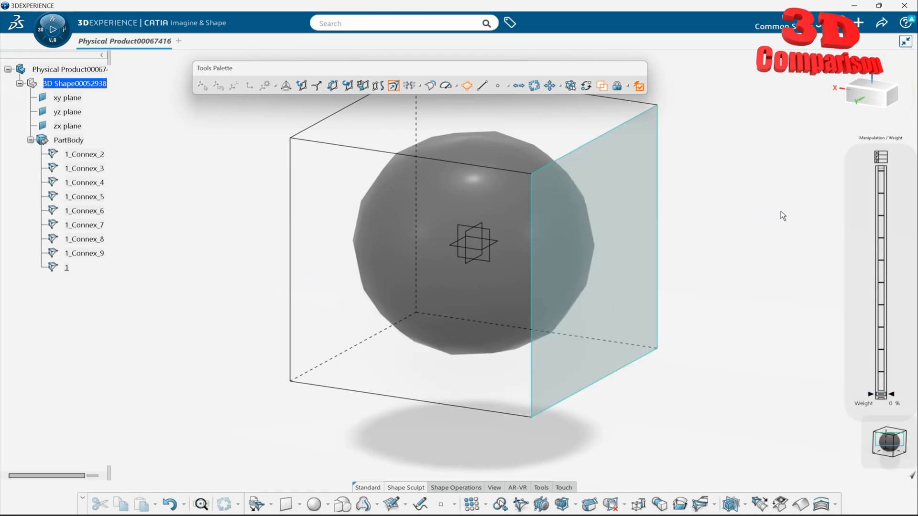
pyautogui.click(570, 88)
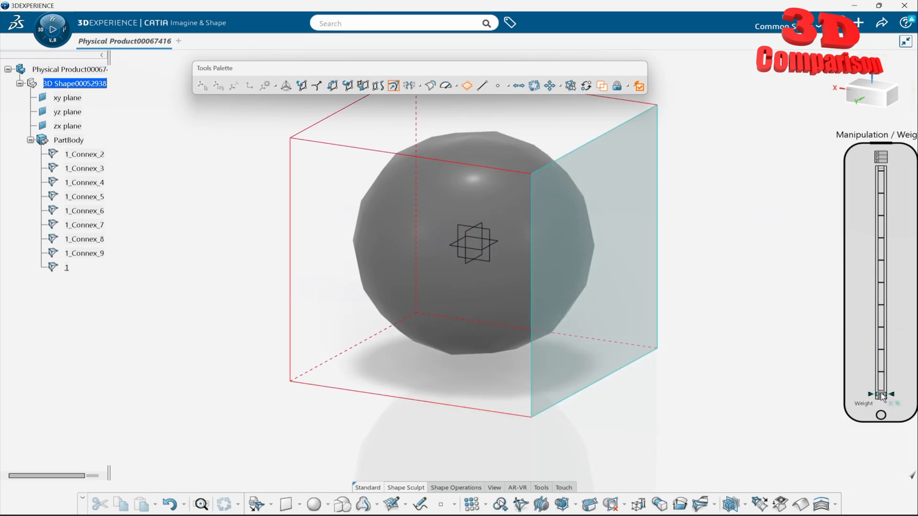
pyautogui.moveTo(881, 395); pyautogui.dragTo(881, 171)
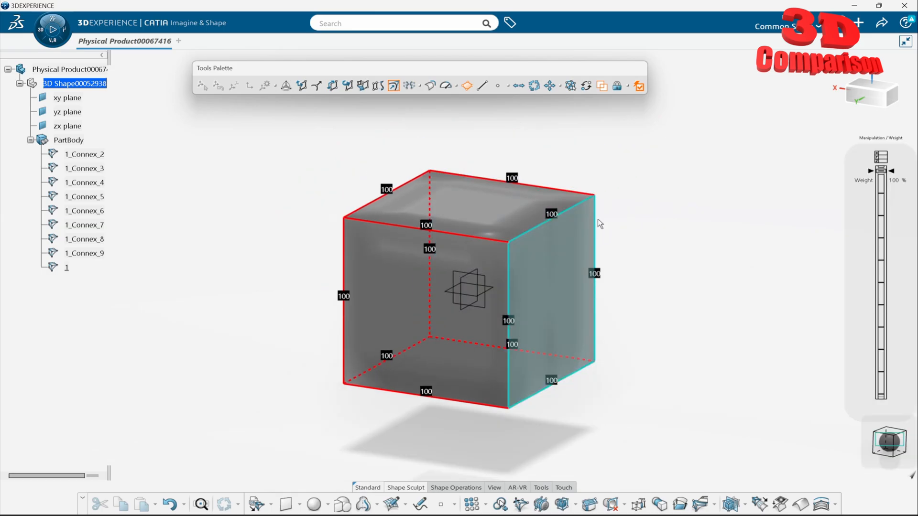
# Step: Convert all the cube's weighted edges from smooth to sharp and finish editing the mesh
pyautogui.click(436, 86)
pyautogui.click(435, 87)
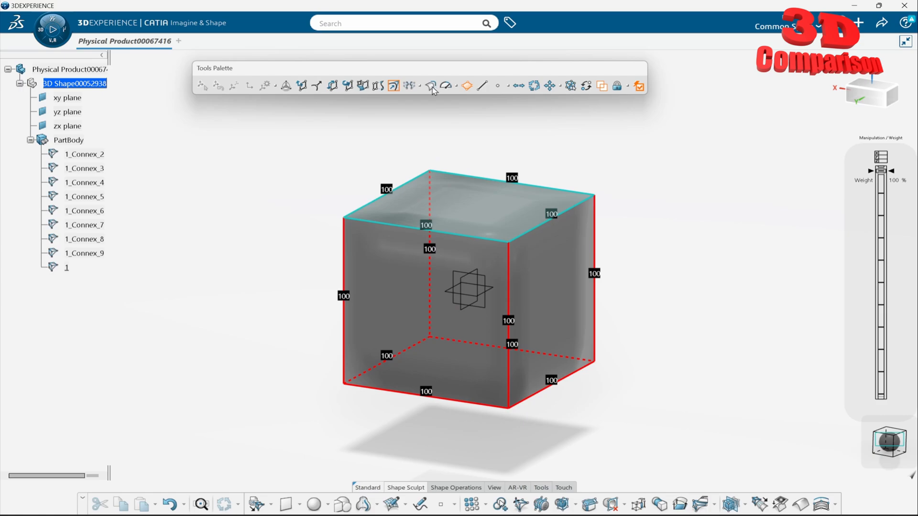
pyautogui.click(432, 86)
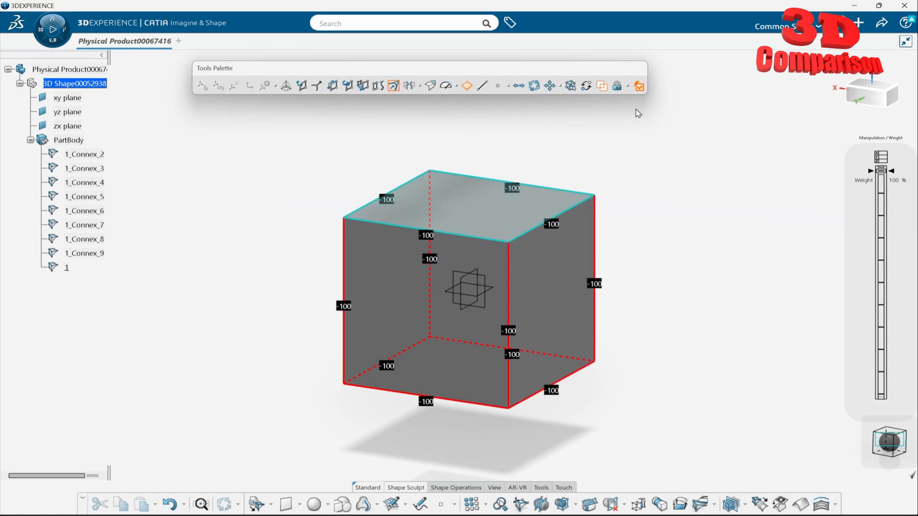
pyautogui.click(639, 86)
pyautogui.moveTo(637, 261); pyautogui.dragTo(572, 318, button='middle')
pyautogui.moveTo(626, 233); pyautogui.dragTo(530, 313, button='middle')
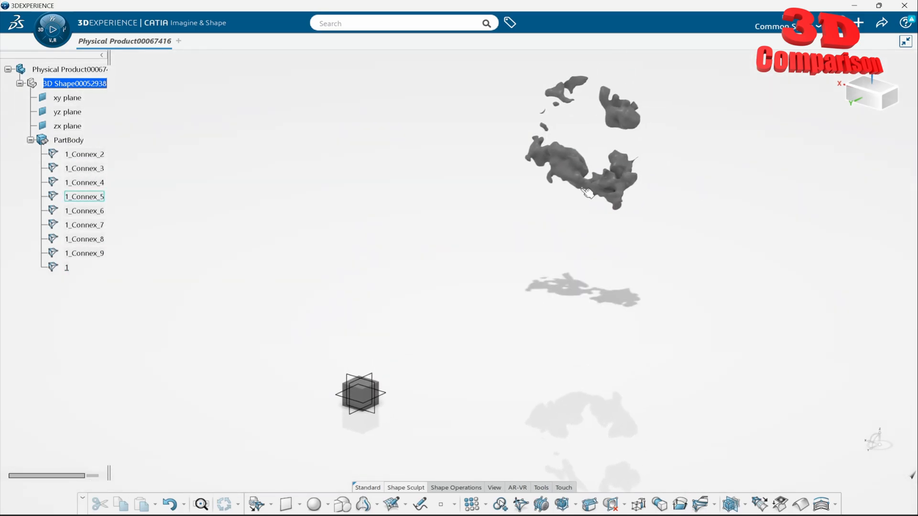
pyautogui.moveTo(528, 100); pyautogui.dragTo(669, 253)
pyautogui.moveTo(502, 342); pyautogui.dragTo(523, 291, button='middle')
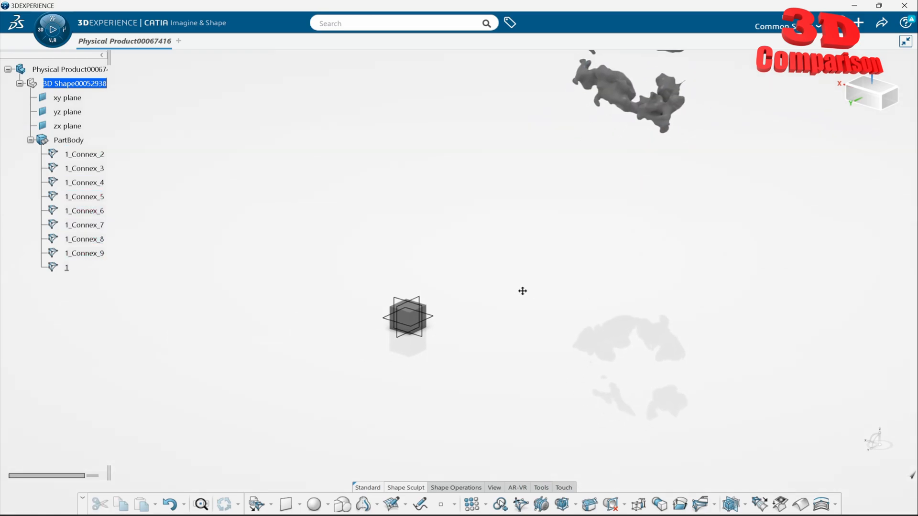
# Step: Examine the file formats offered by the general Import command, then close it without importing anything
pyautogui.click(859, 22)
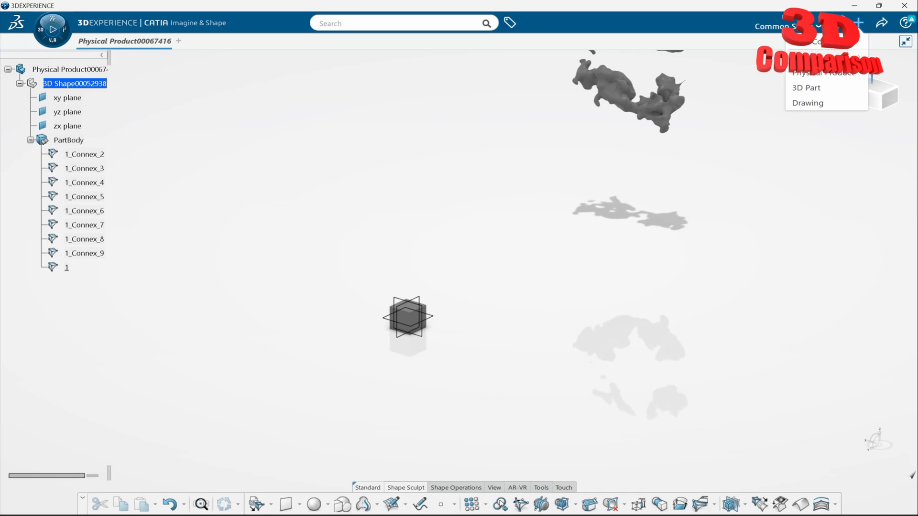
pyautogui.click(808, 57)
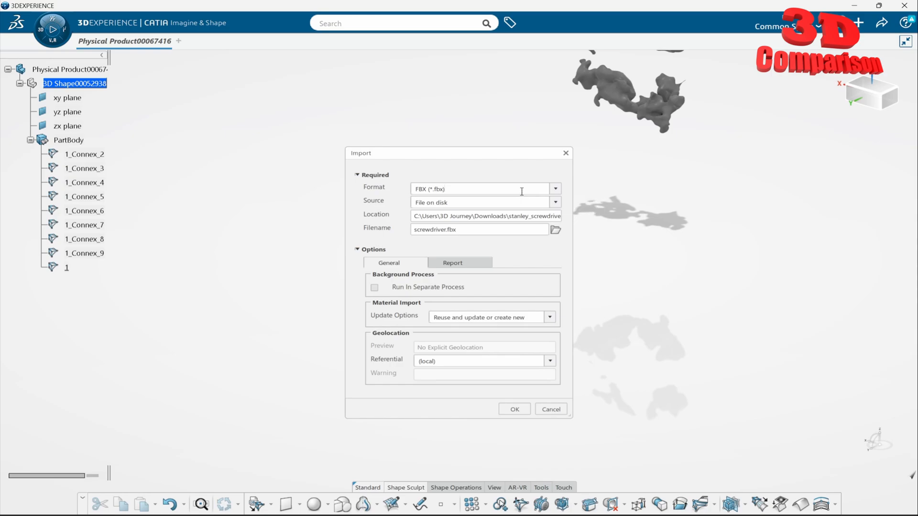
pyautogui.click(556, 188)
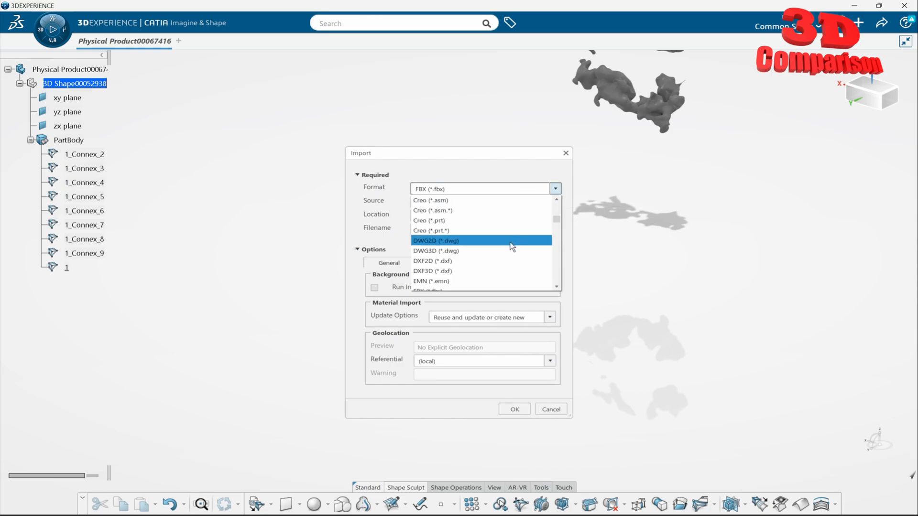
pyautogui.click(626, 241)
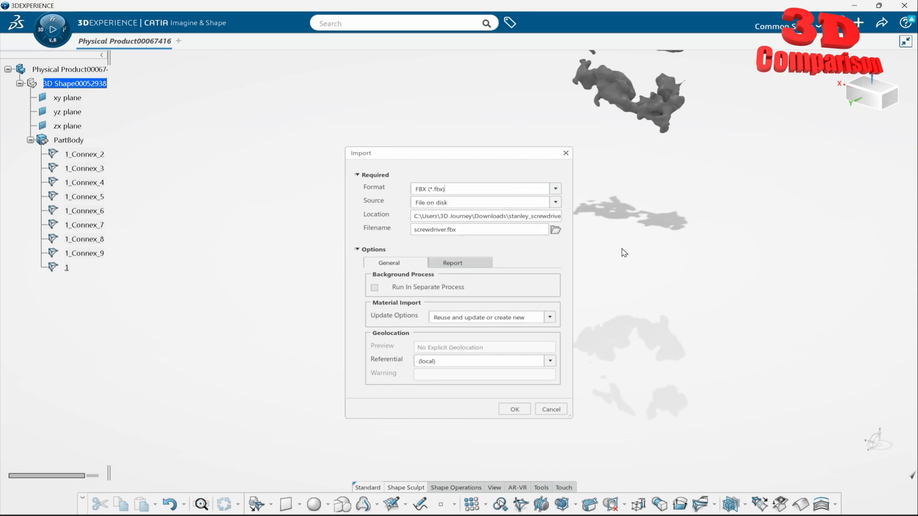
pyautogui.click(551, 409)
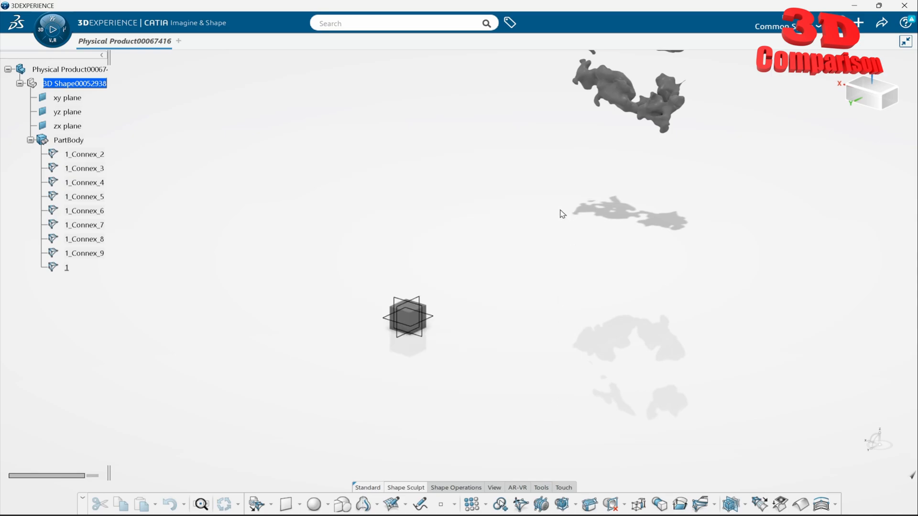
pyautogui.moveTo(561, 211); pyautogui.dragTo(549, 285, button='middle')
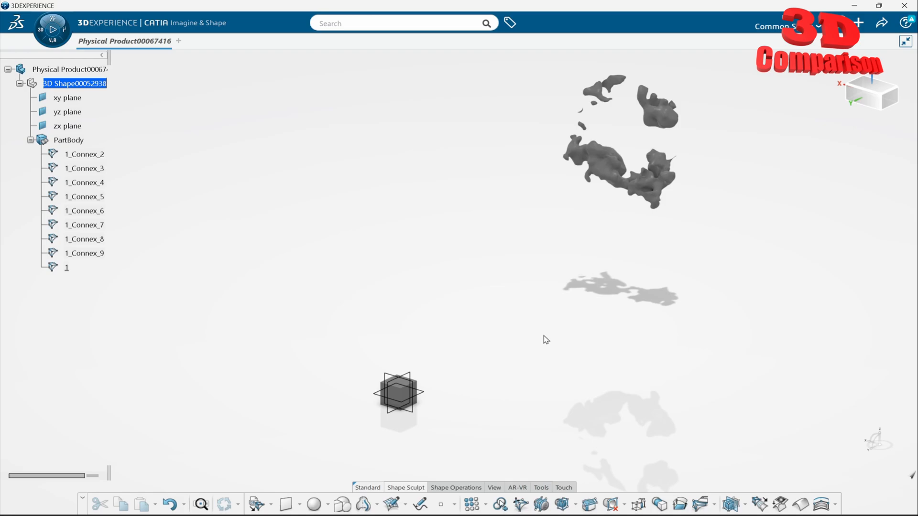
pyautogui.moveTo(469, 465); pyautogui.dragTo(45, 248)
pyautogui.click(497, 373)
pyautogui.moveTo(501, 466); pyautogui.dragTo(870, 272)
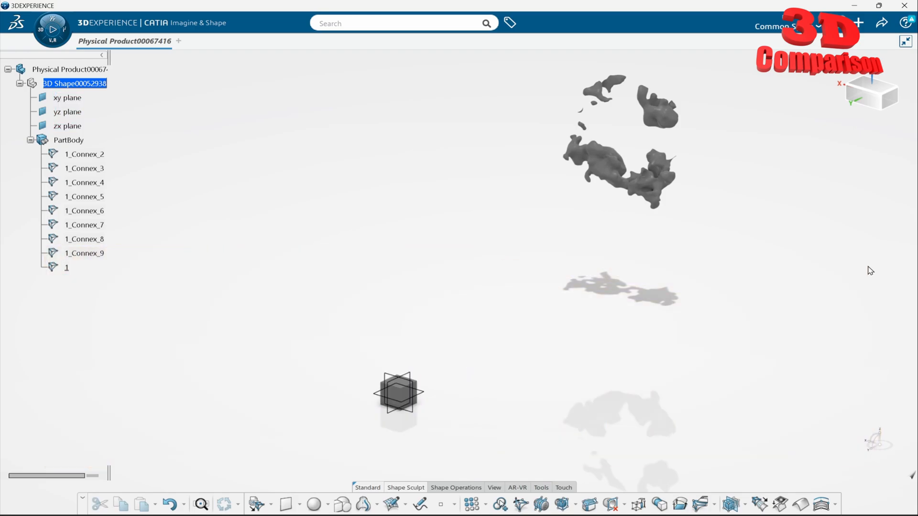